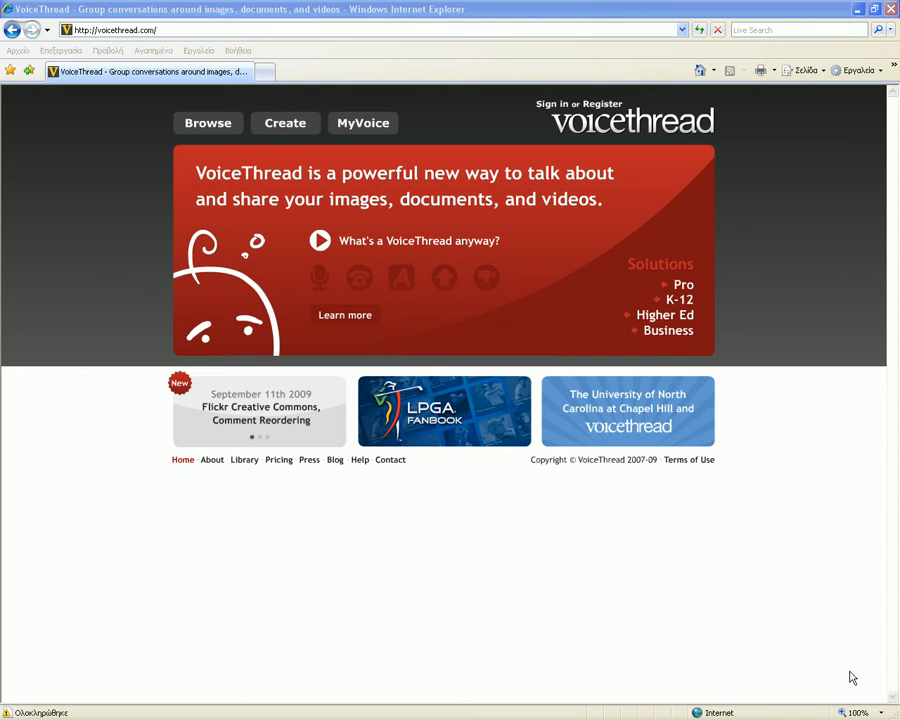
- Open the 'Sign in or Register' form from the VoiceThread home page
click(555, 104)
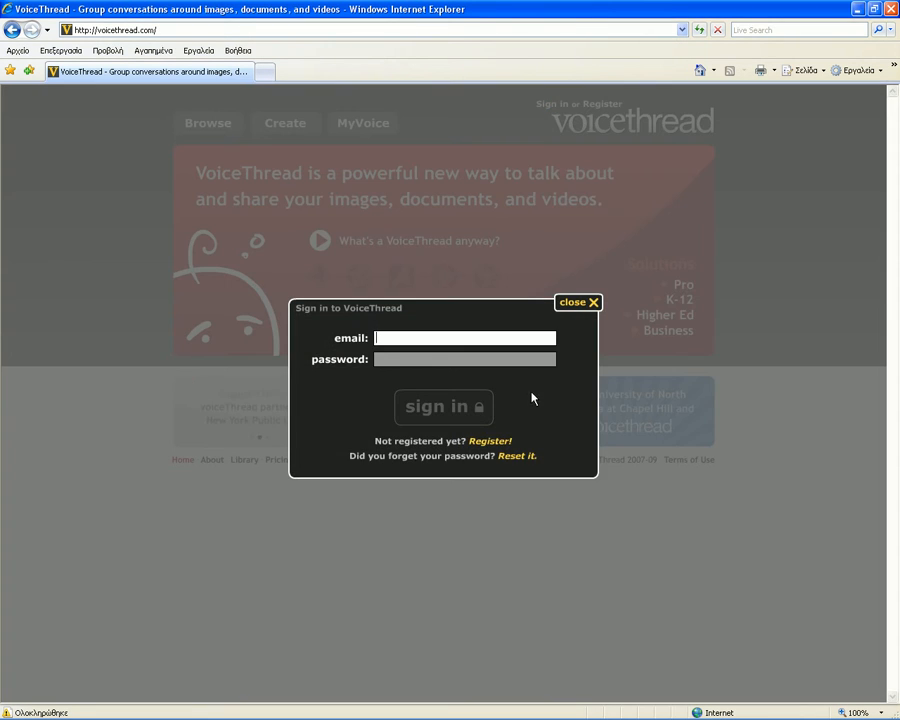
- Register an account with a name, the e-mail entered twice and a retyped password
click(497, 441)
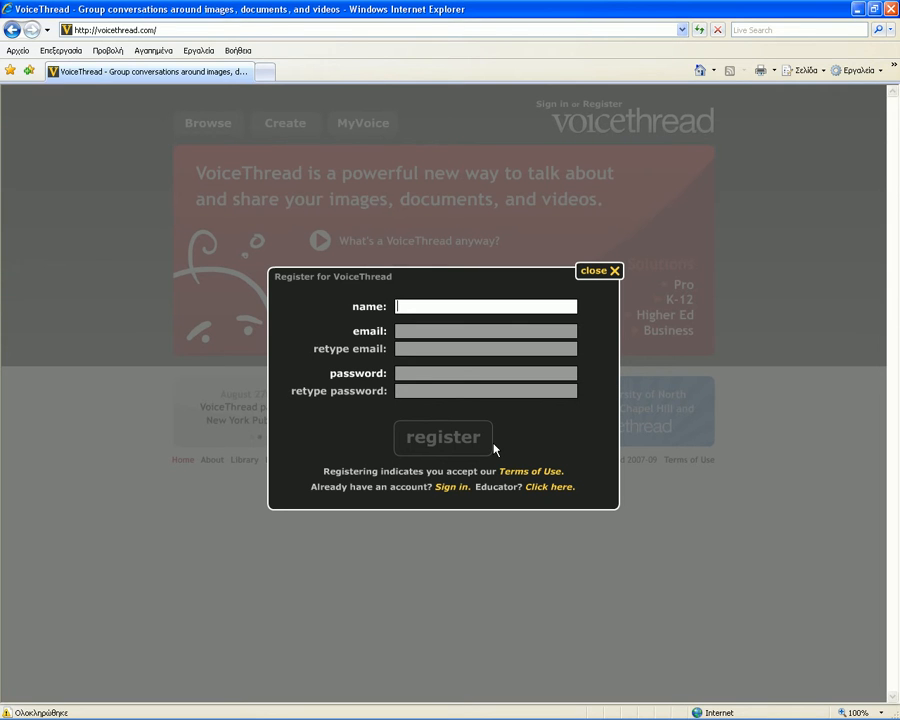
text(giannhs)
key(Tab)
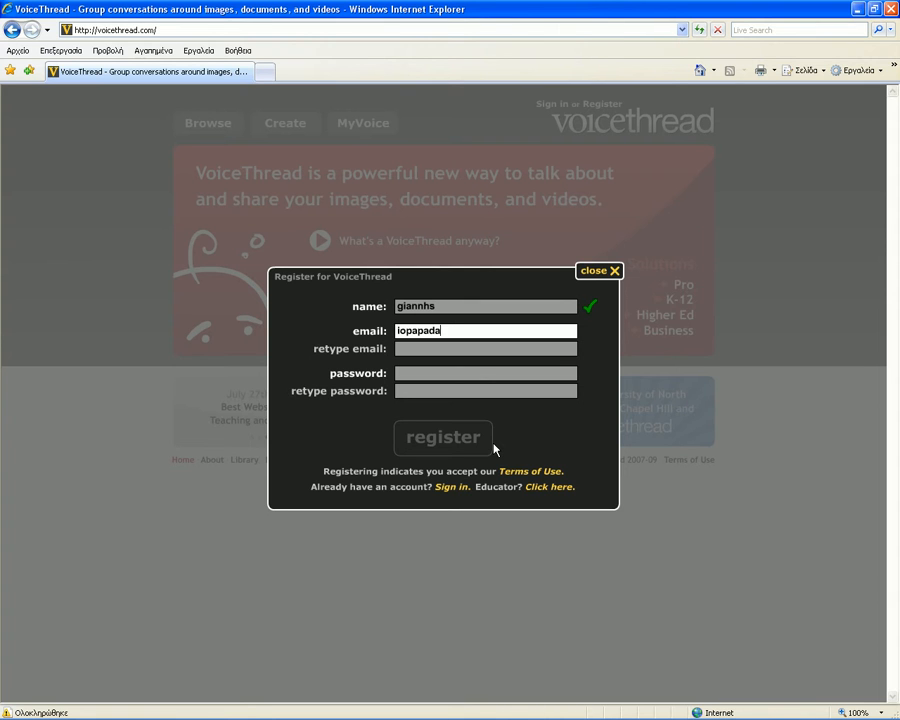
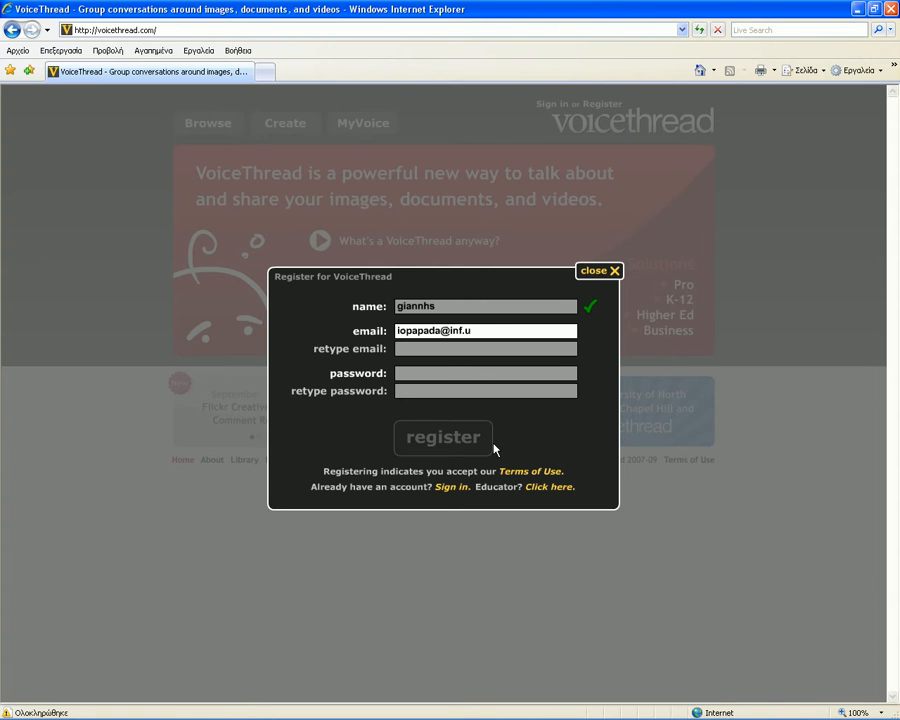
key(Tab)
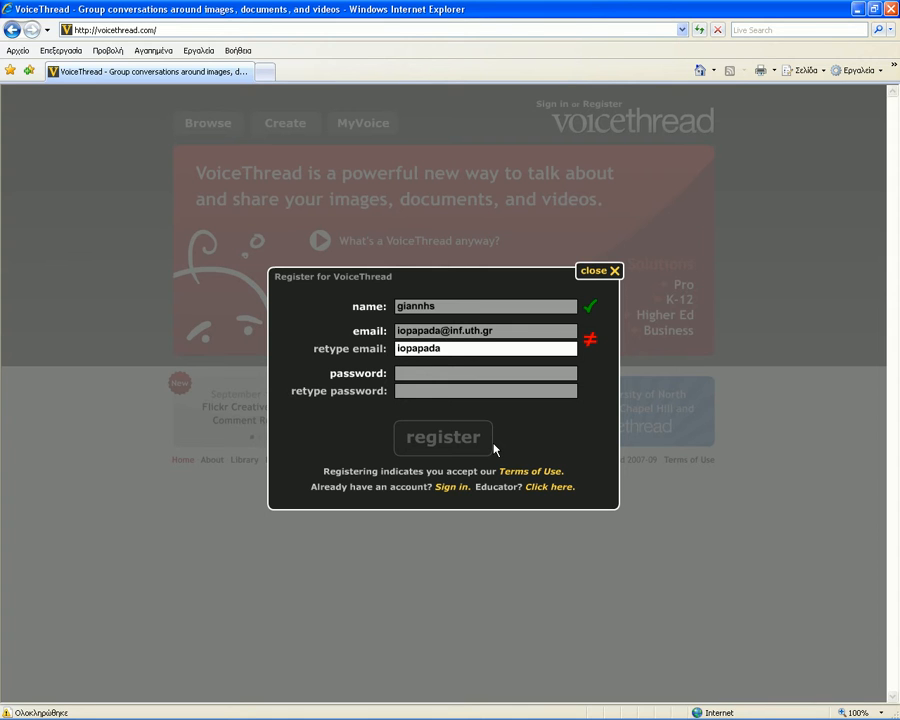
key(Tab)
text(****)
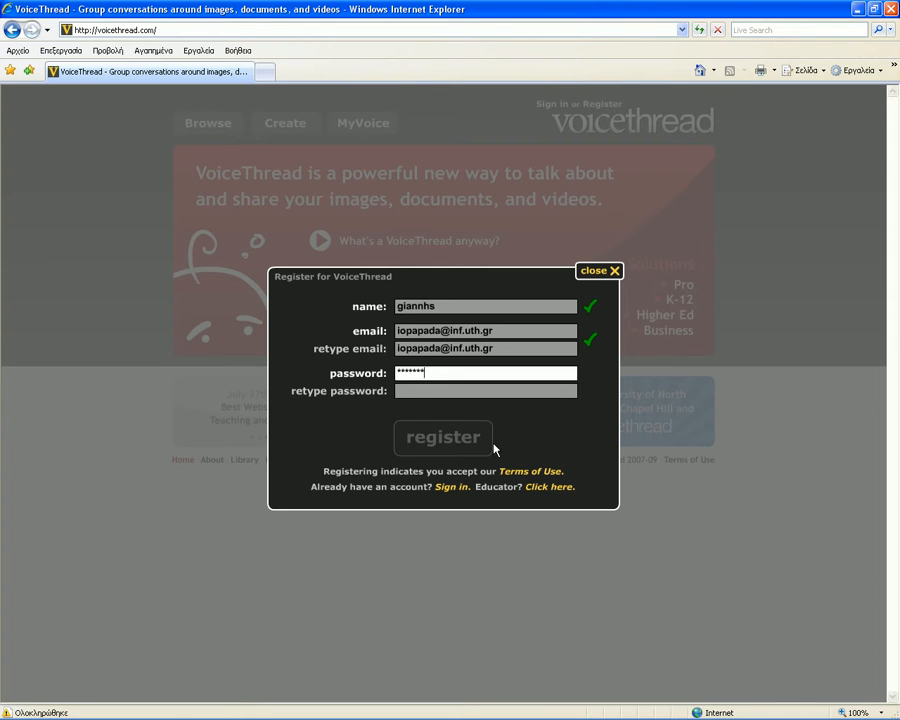
key(Tab)
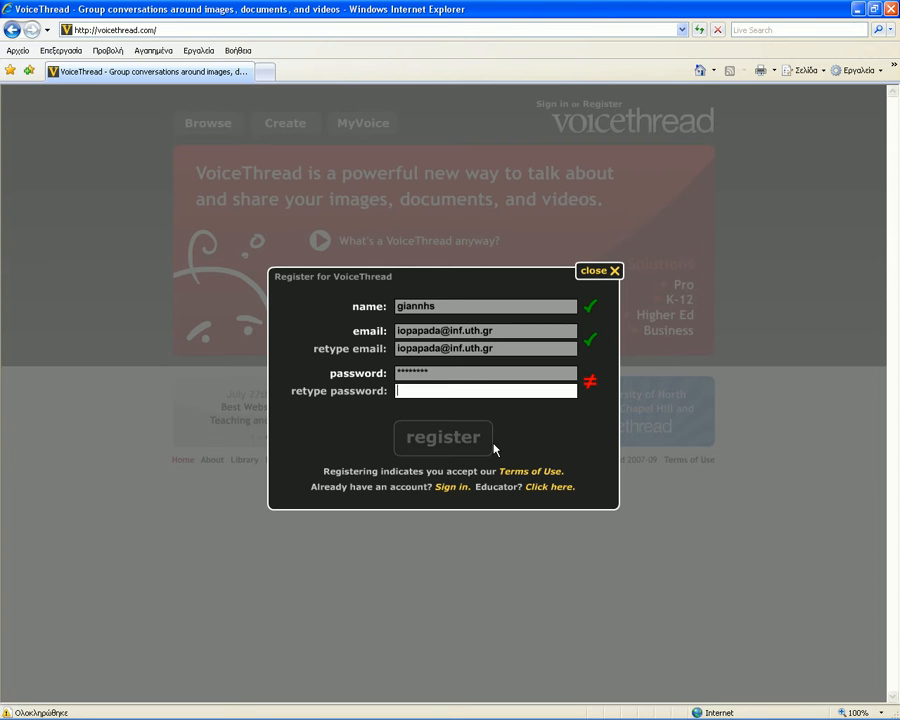
text(********)
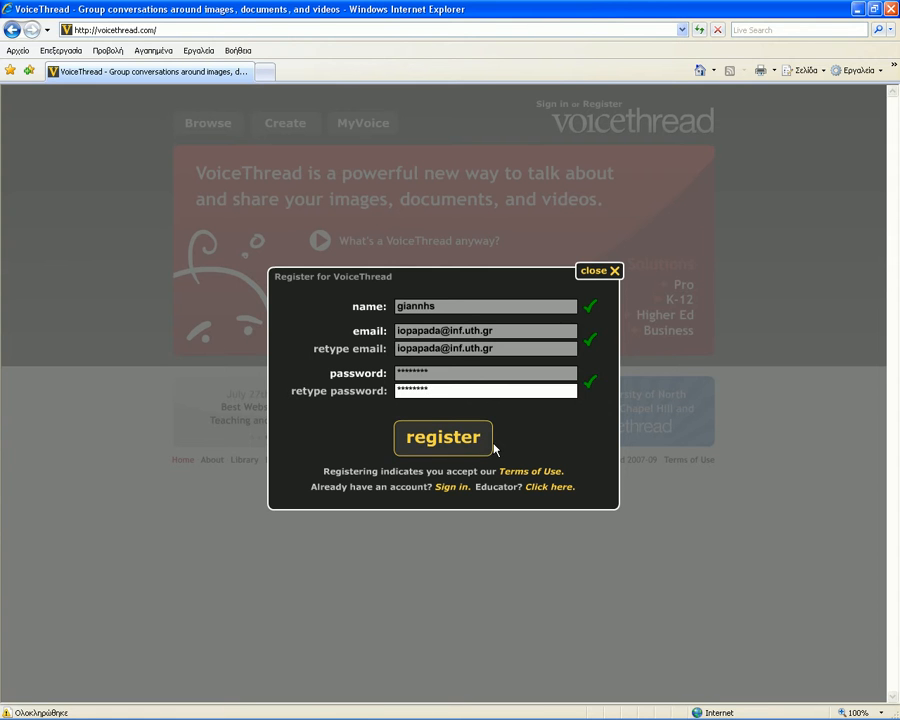
click(493, 448)
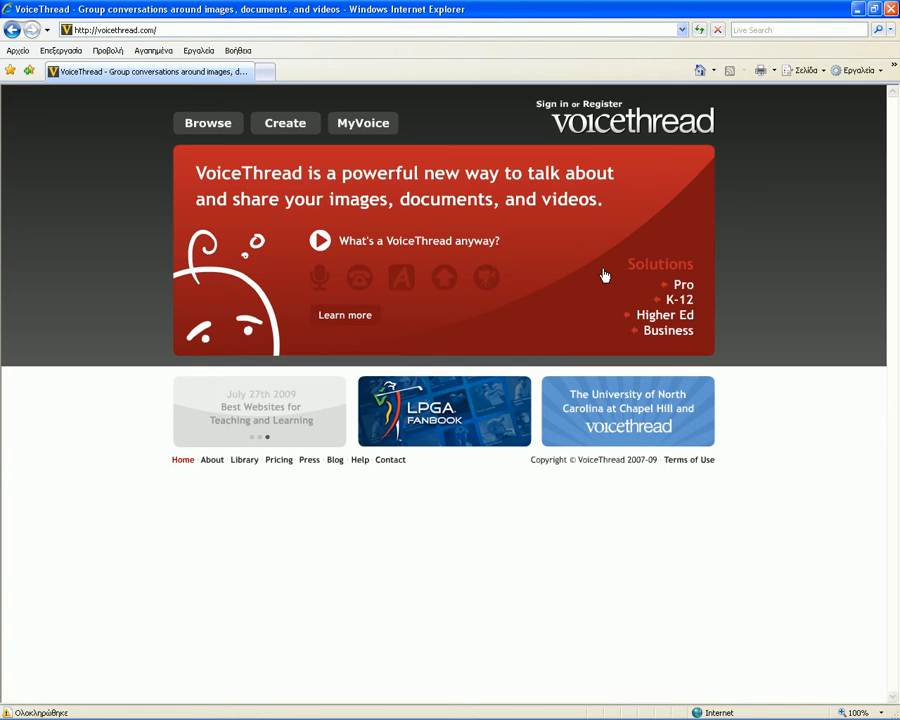
- Sign in with the new account's e-mail and password and go to the Create page
click(383, 127)
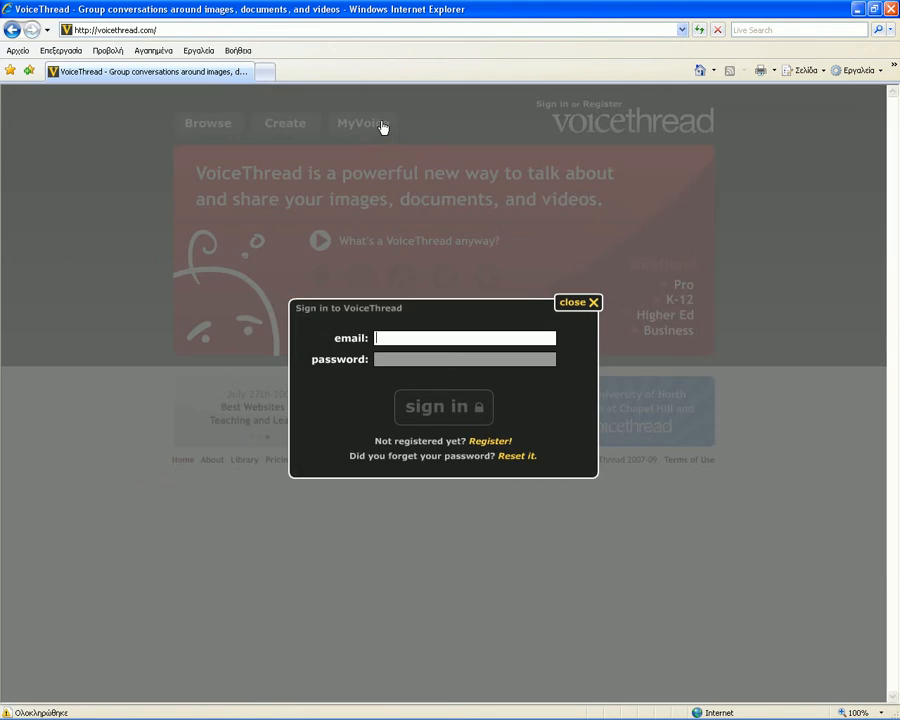
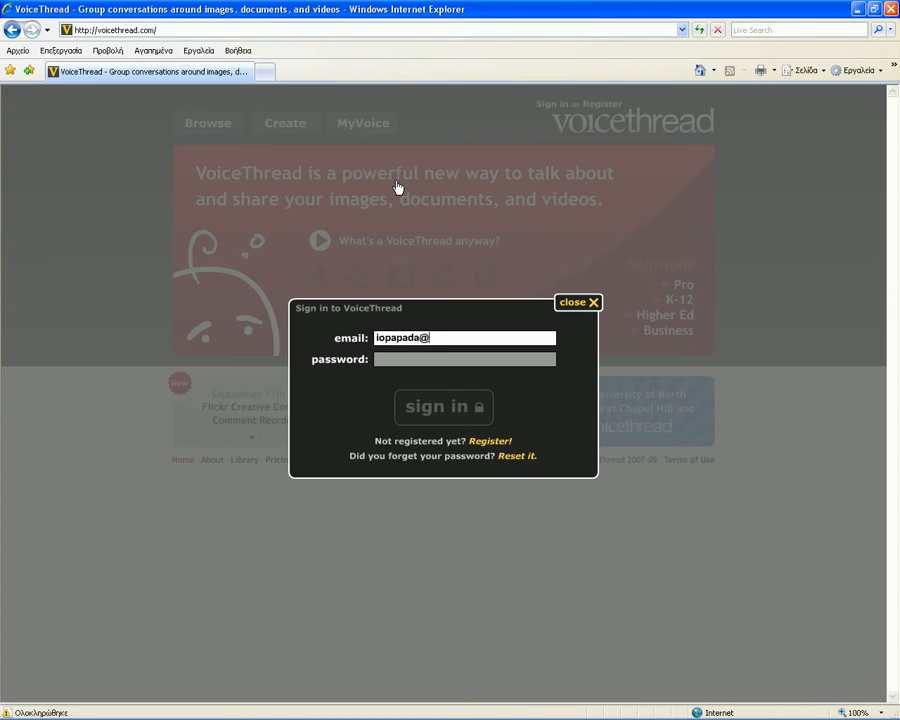
key(Tab)
text(**)
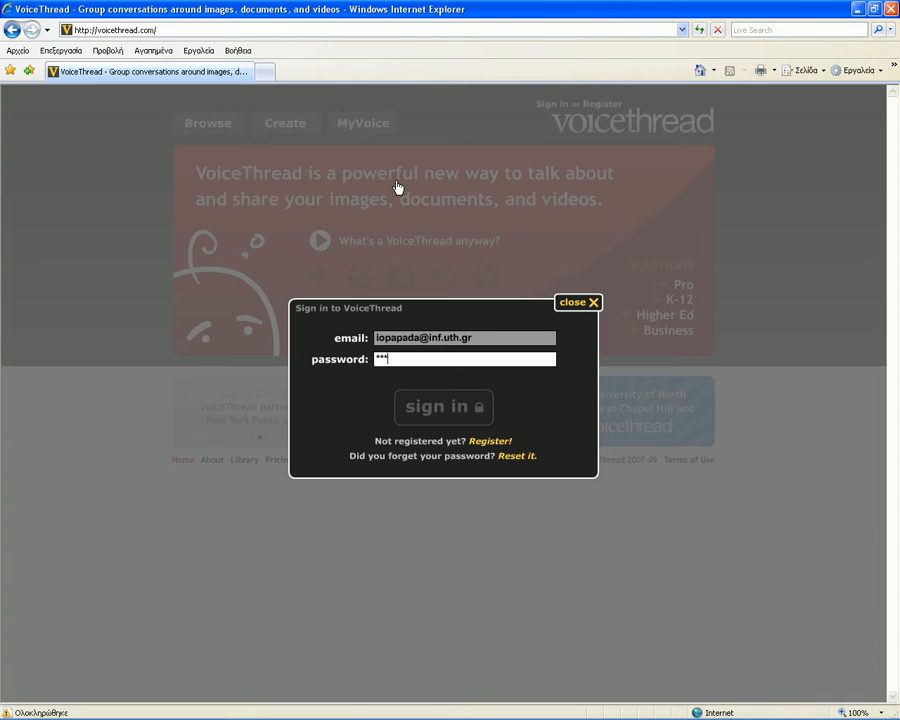
text(******)
click(457, 402)
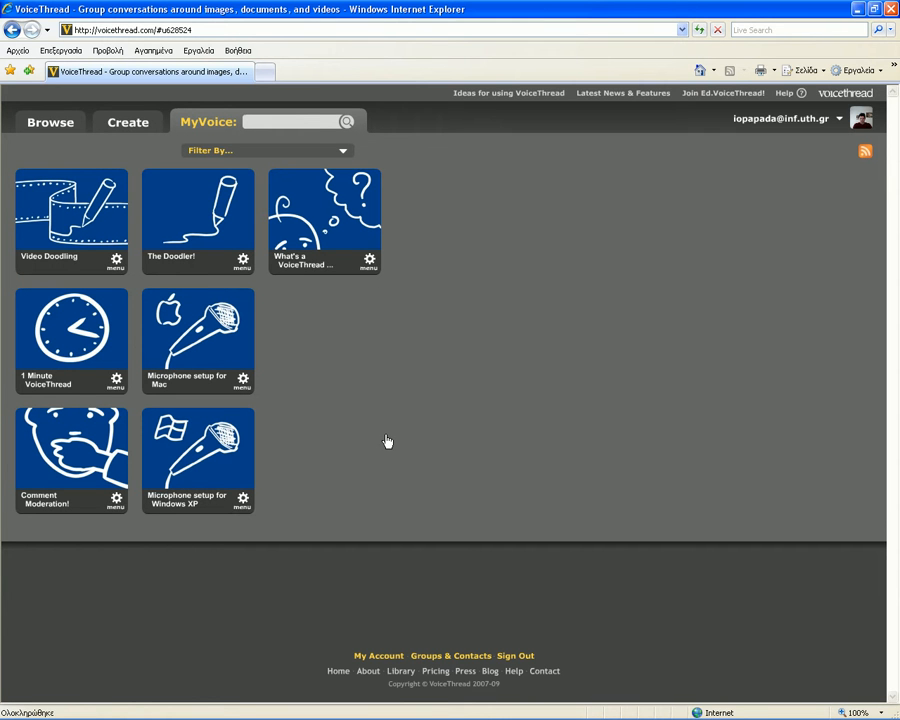
click(130, 124)
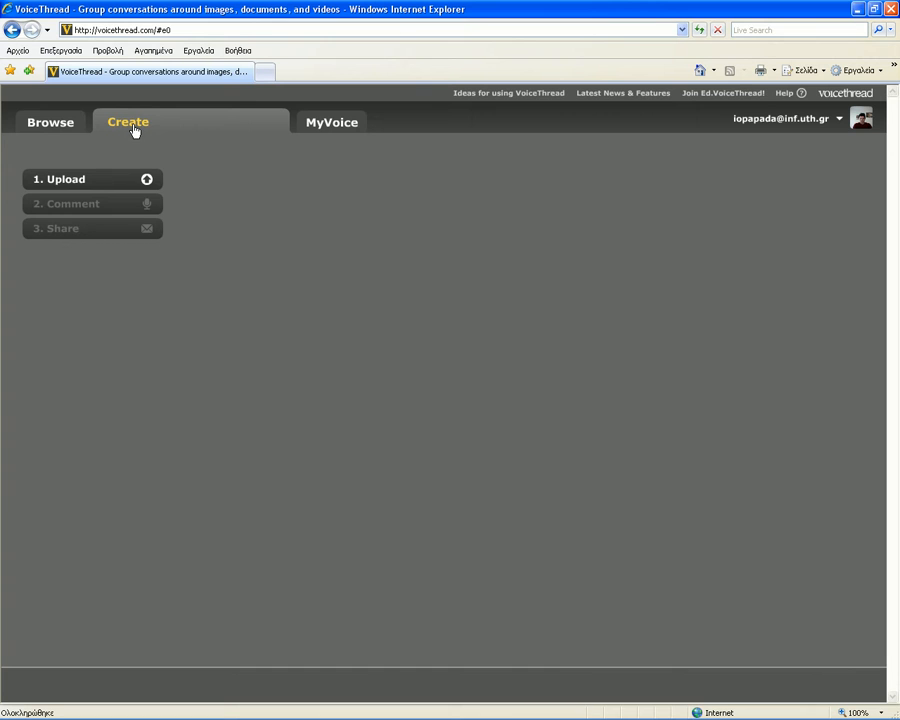
- Upload page 1.jpg from My Computer as the thread's first slide
click(137, 179)
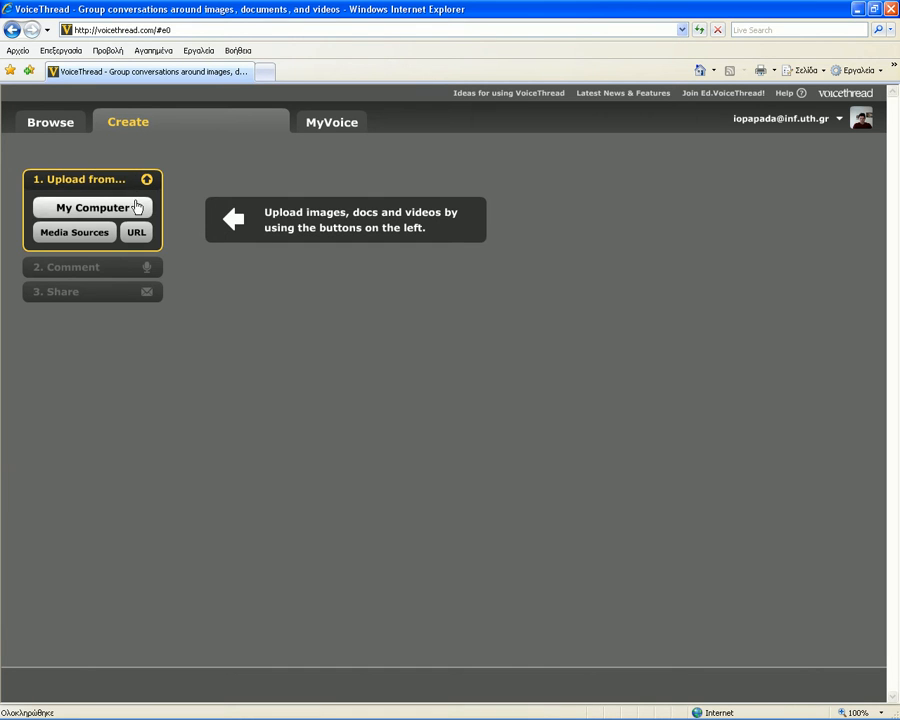
click(137, 207)
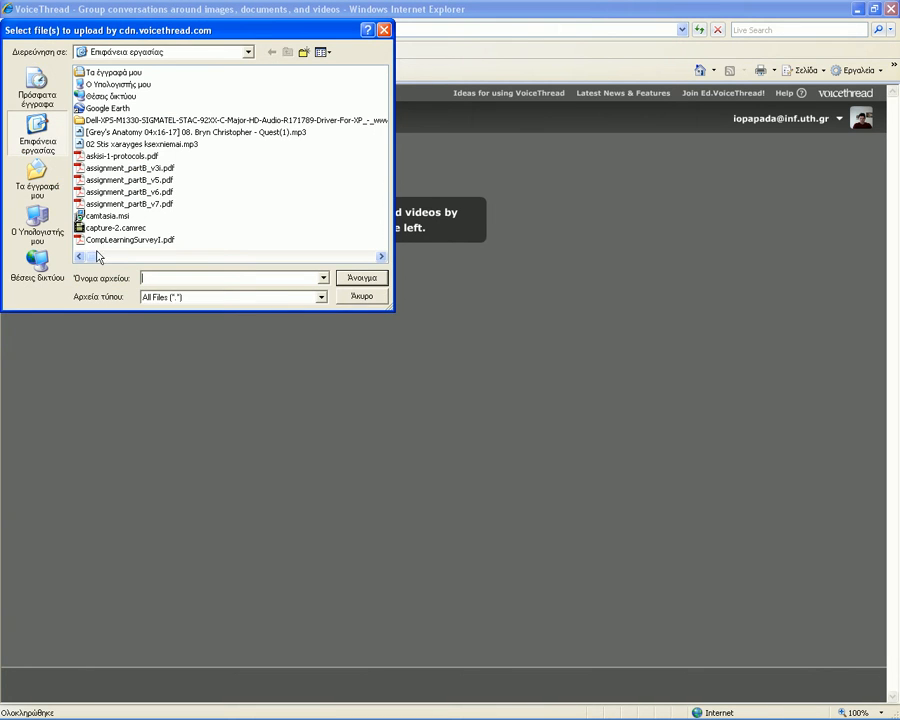
drag(100, 257, 372, 257)
click(100, 144)
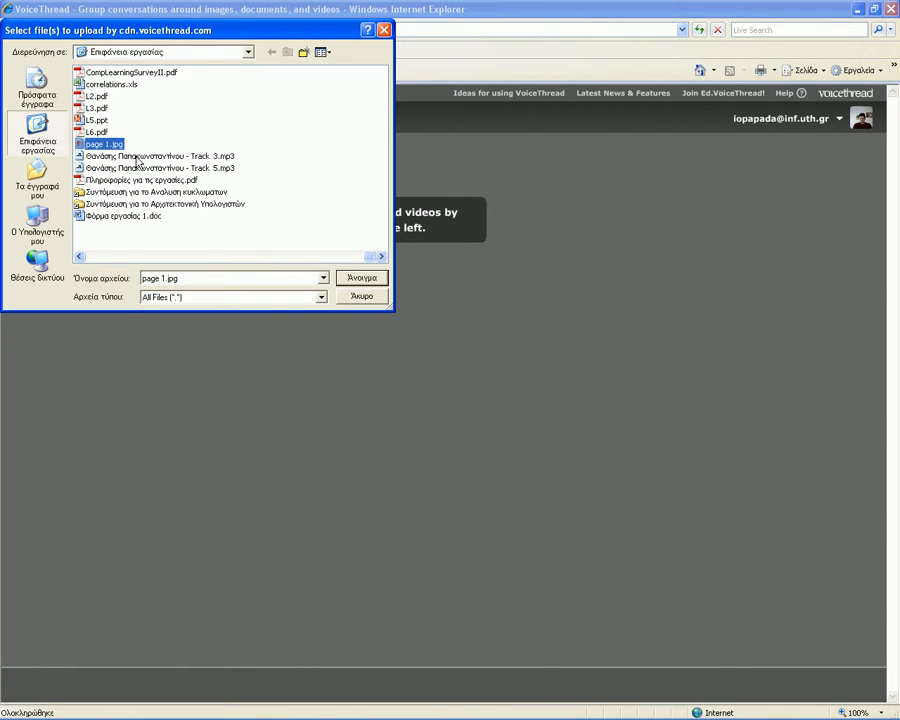
click(350, 277)
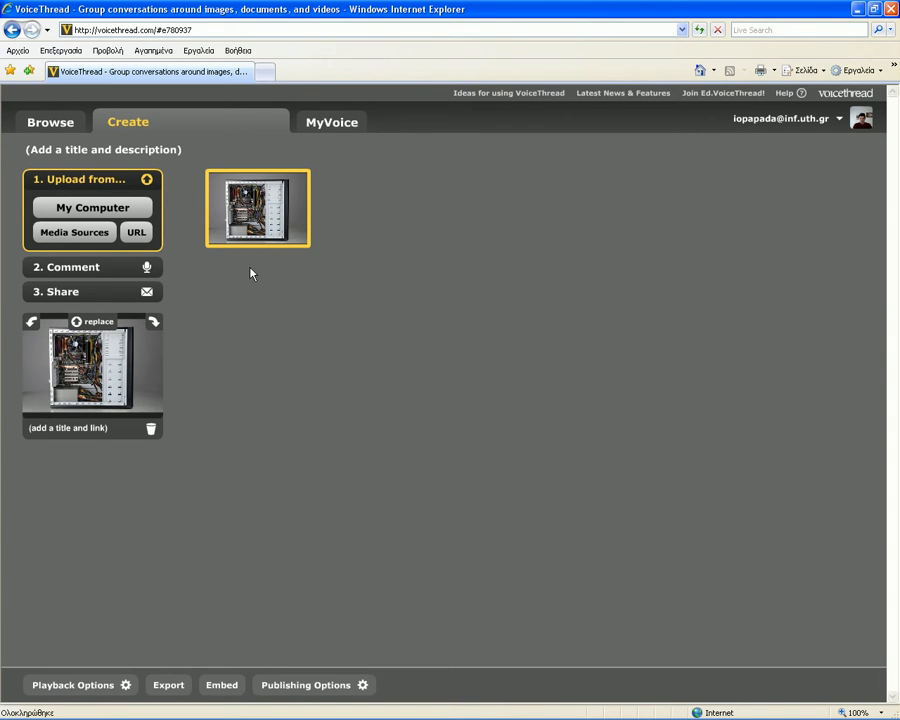
- Save a typed comment 'αυτό είναι το τροφοδοτικό' with a circle around the power supply
click(128, 268)
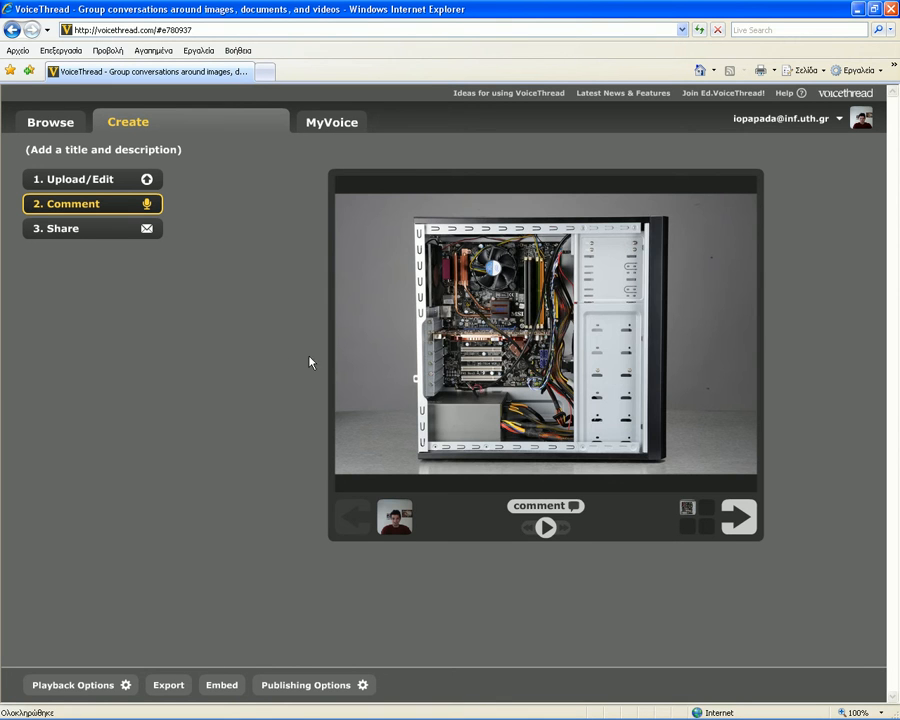
click(530, 507)
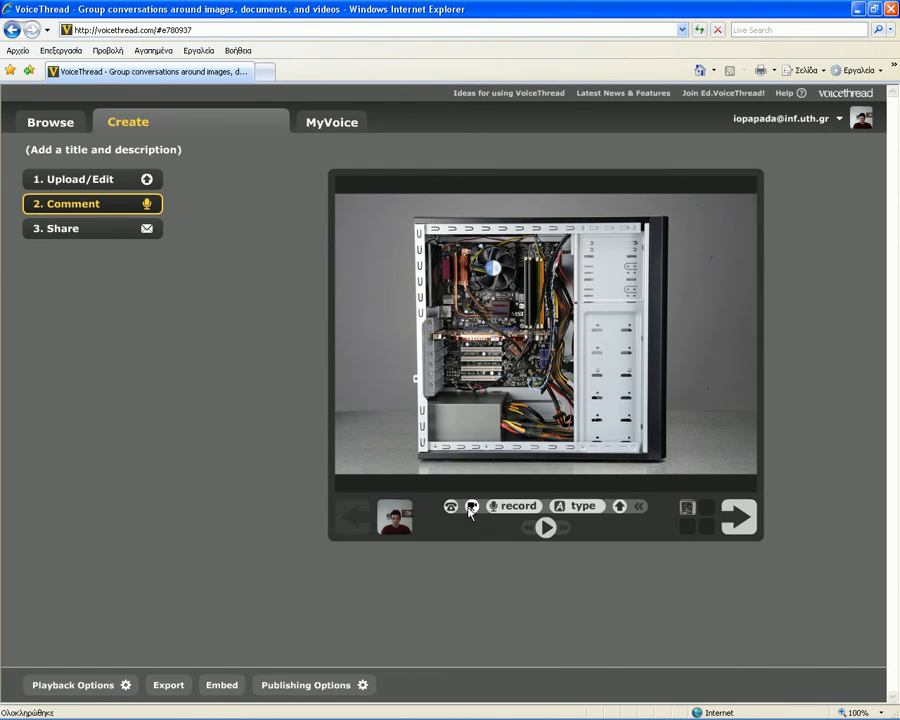
click(580, 508)
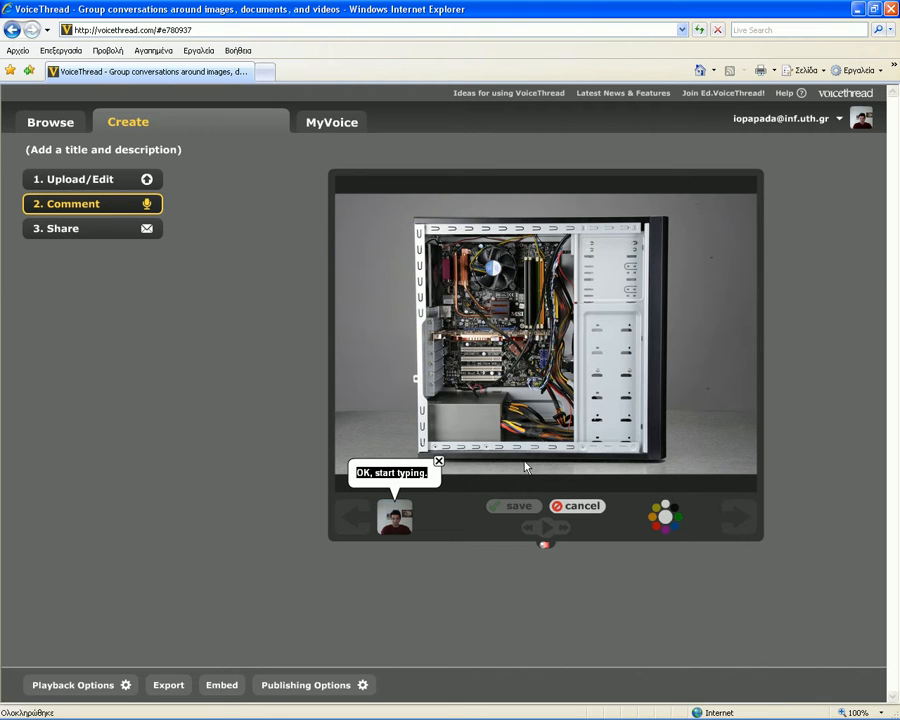
mouse_move(523, 392)
mouse_down()
mouse_move(441, 390)
mouse_move(446, 432)
mouse_move(527, 428)
mouse_move(521, 382)
mouse_up()
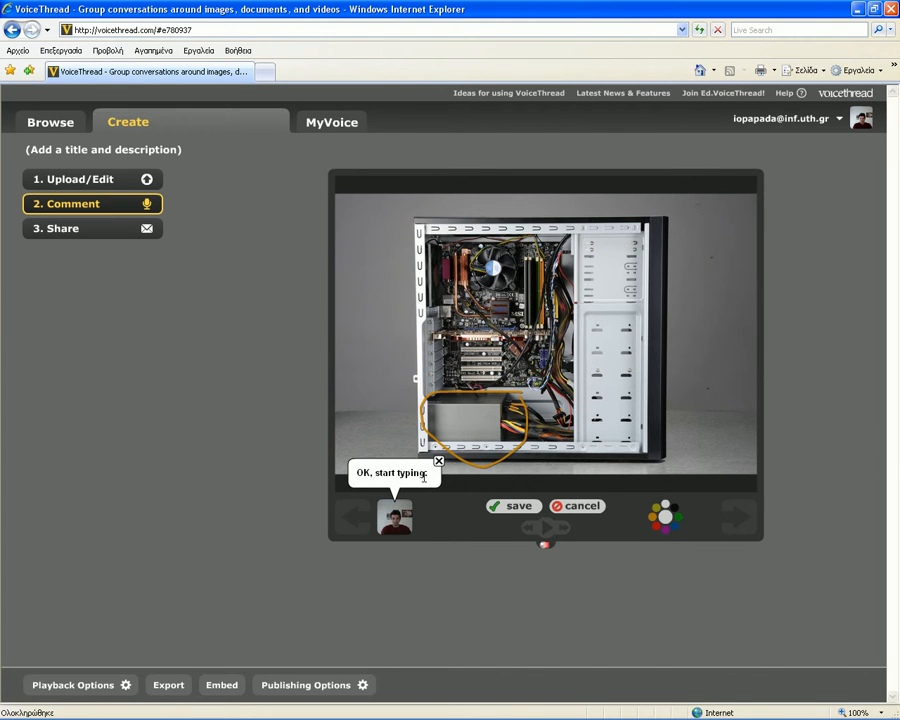
click(424, 477)
text(αυτό)
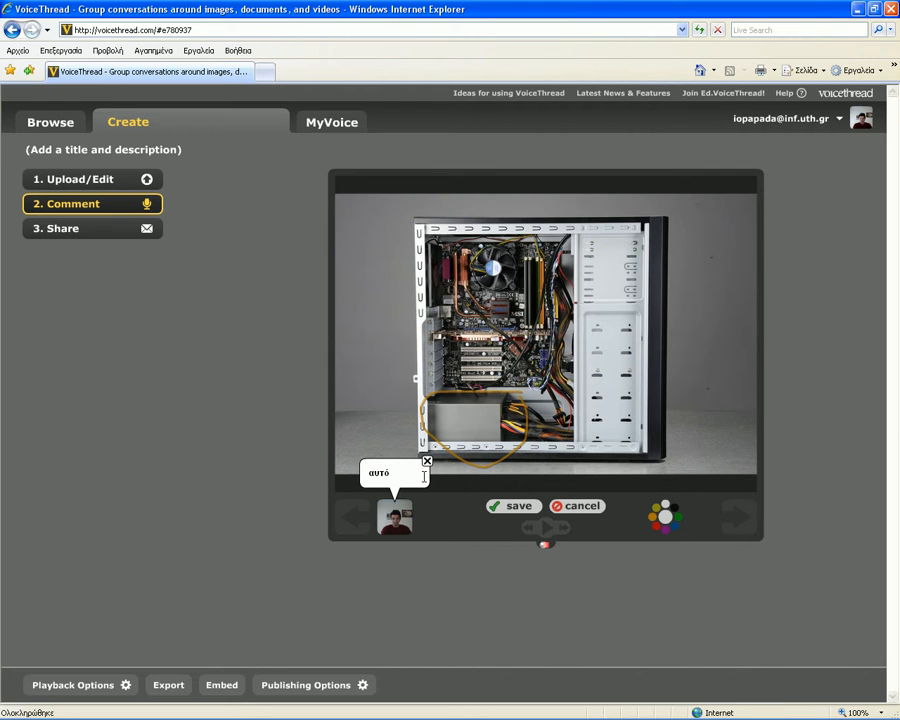
text( είναι το τροφοδοτικό)
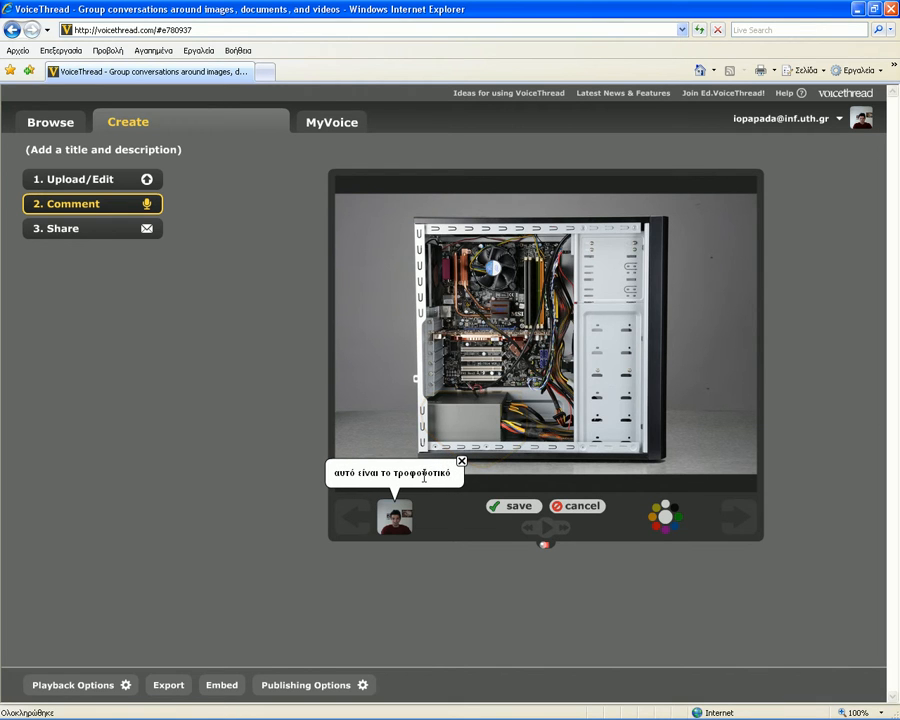
click(517, 506)
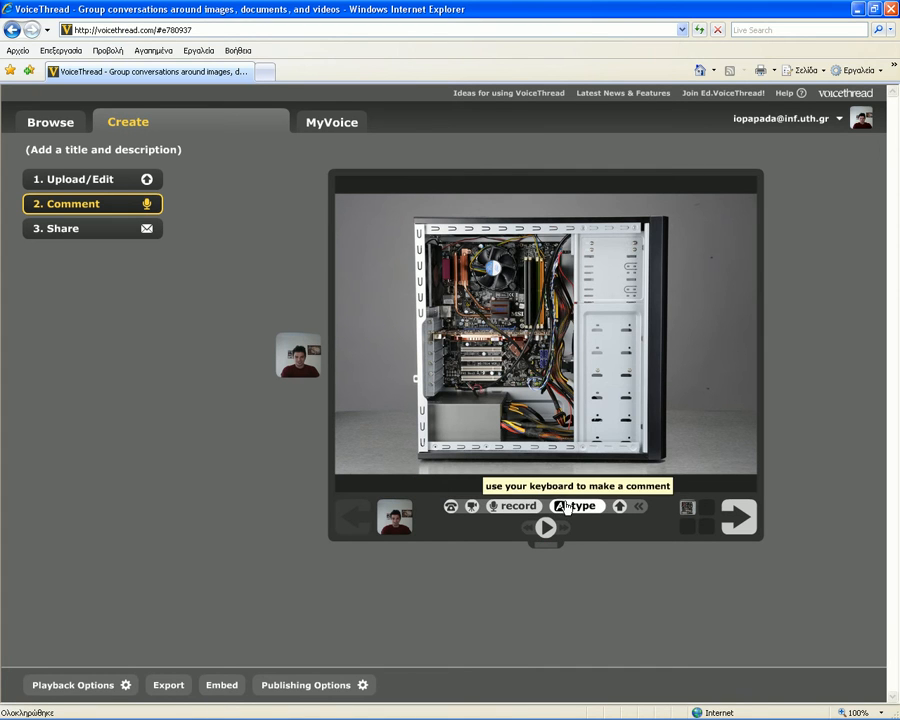
- Loop the graphics card in yellow, save the comment 'αυτή είναι η κάρτα γραφικών', and play the thread
click(570, 507)
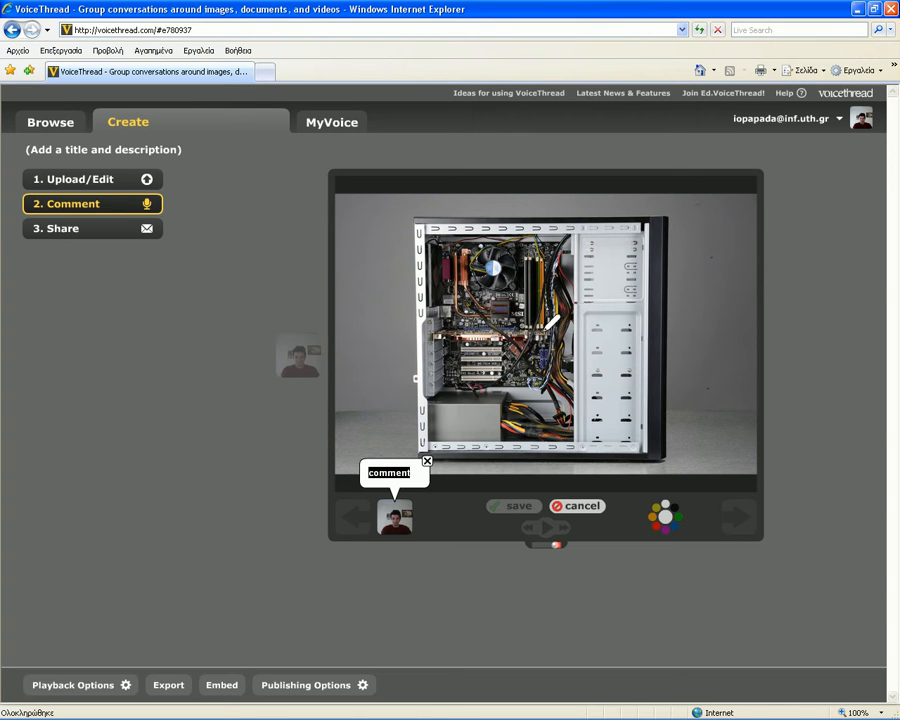
click(530, 327)
mouse_move(529, 326)
mouse_down()
mouse_move(455, 332)
mouse_move(552, 345)
mouse_move(555, 325)
mouse_up()
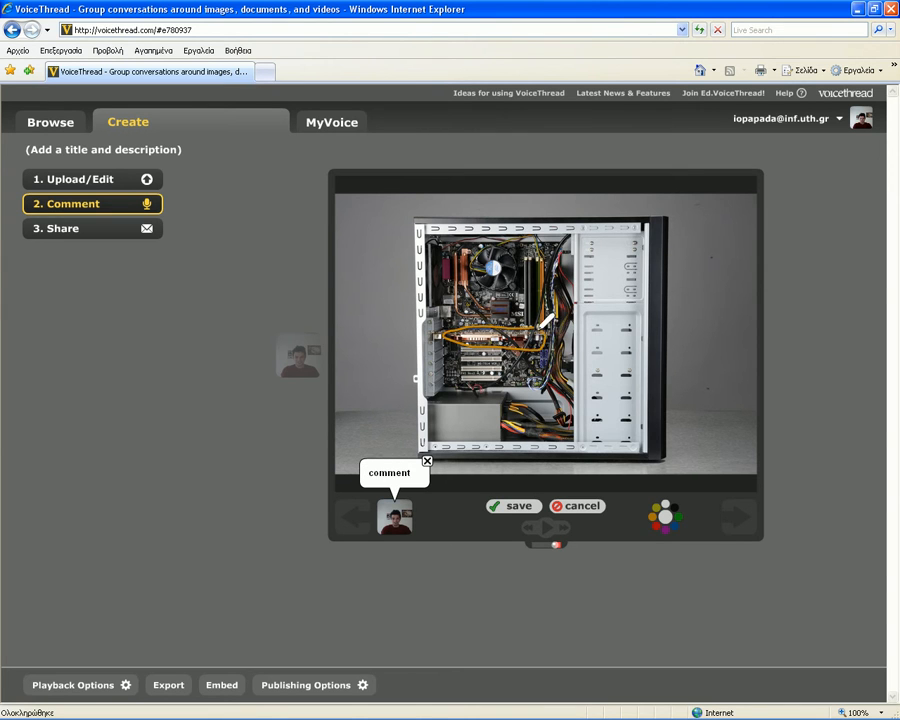
click(420, 468)
key(BackSpace)
key(BackSpace)
key(BackSpace)
key(BackSpace)
key(BackSpace)
key(BackSpace)
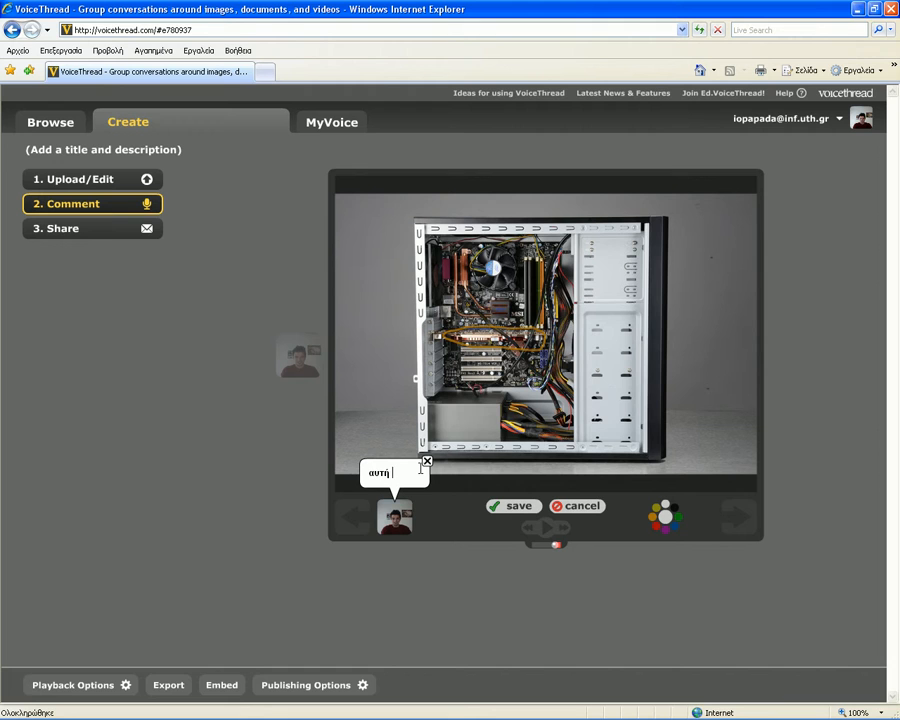
text(αυτή είναι)
text( η κα)
text(ρτα)
text( γρφ)
key(BackSpace)
text(α)
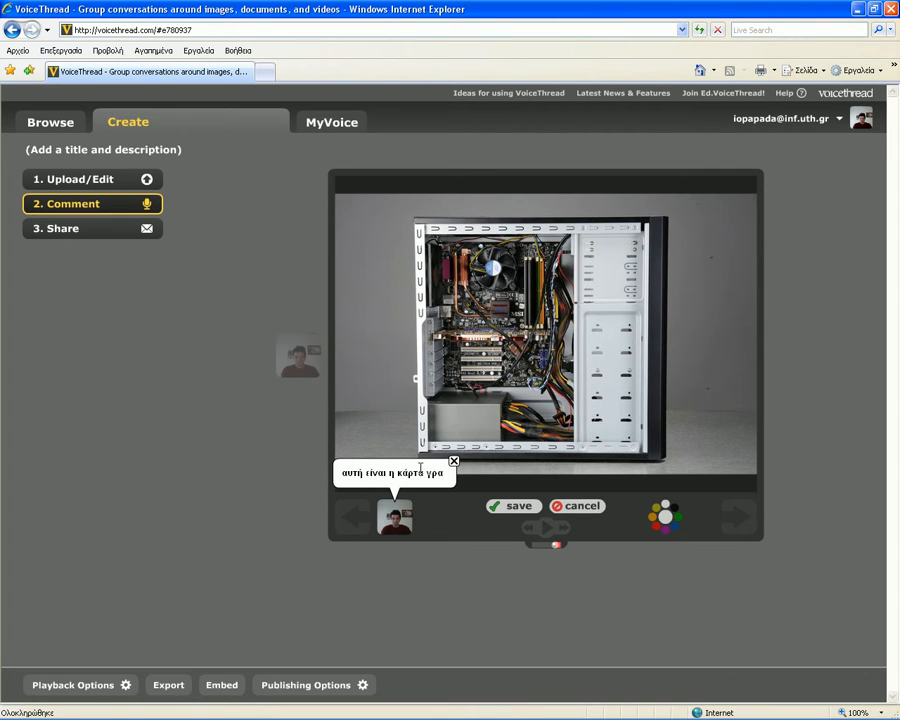
text(φικ)
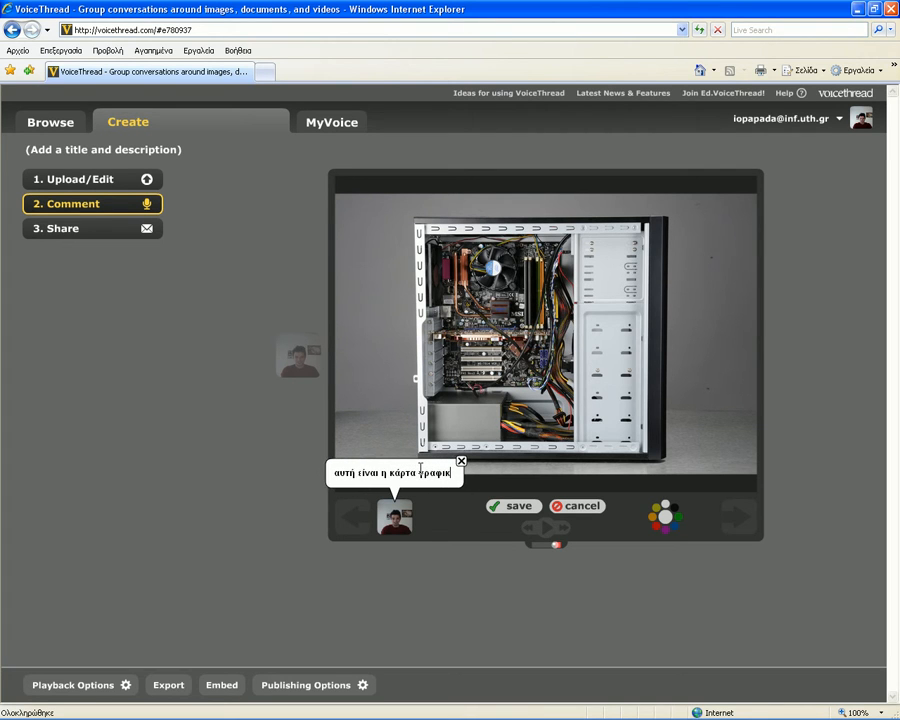
text(ών)
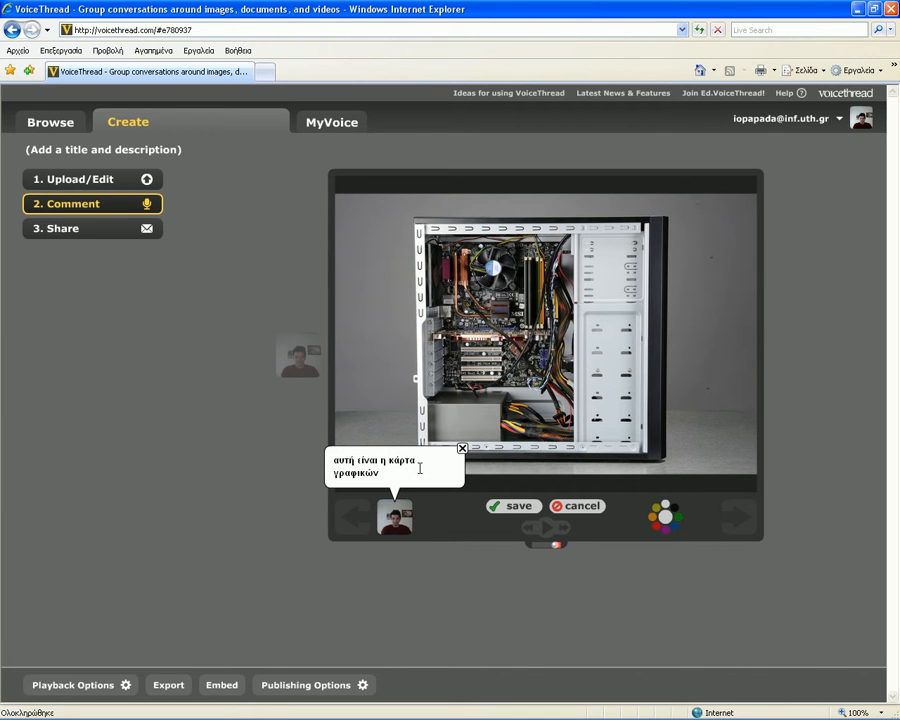
click(501, 505)
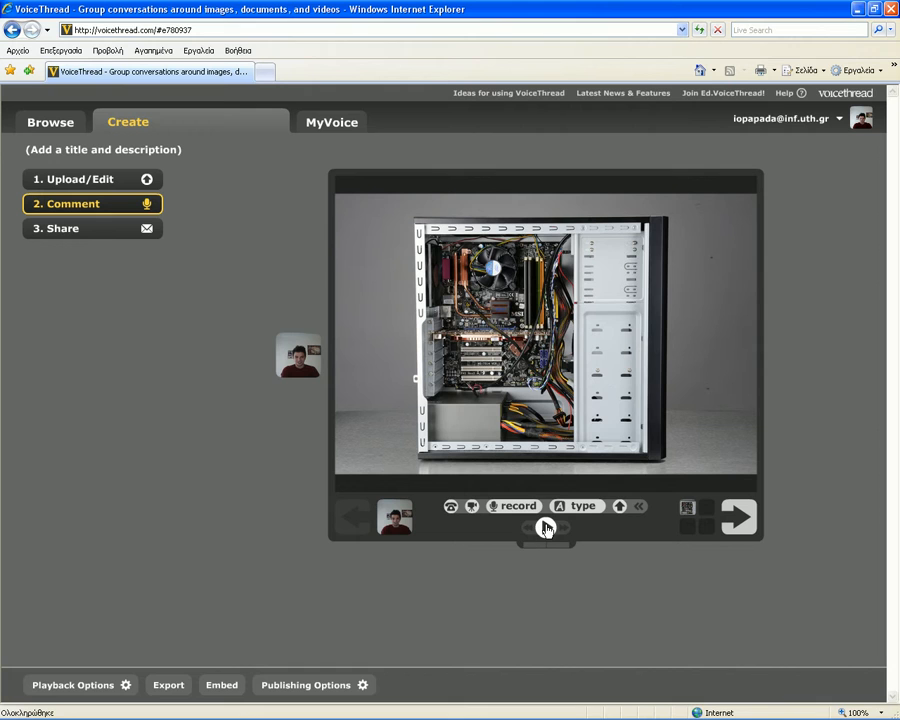
click(546, 528)
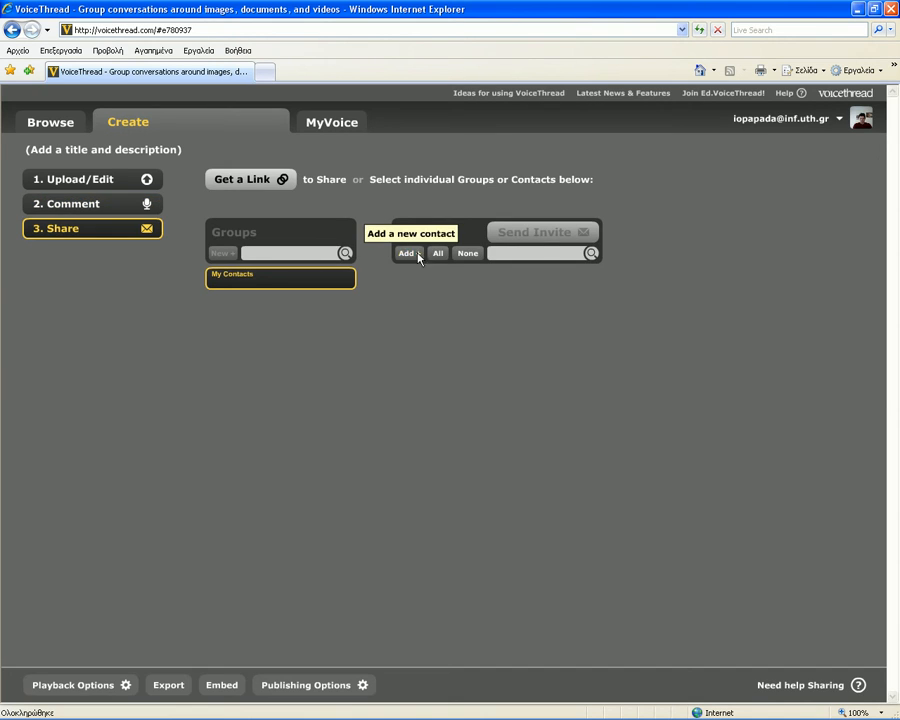
- Add a contact with their e-mail, name and tag 'hardware', then send them an invitation
click(406, 253)
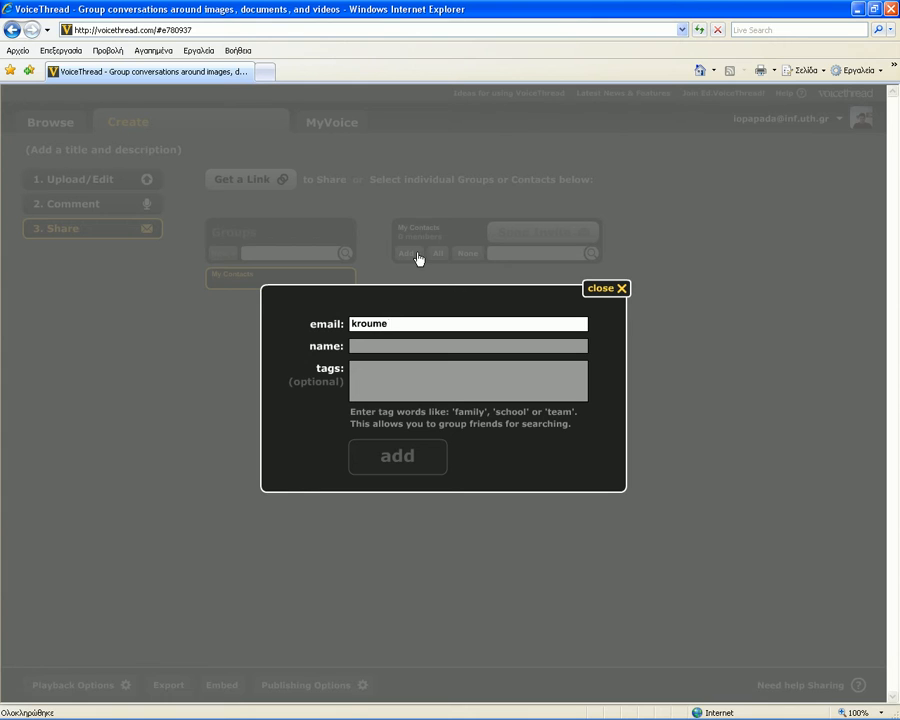
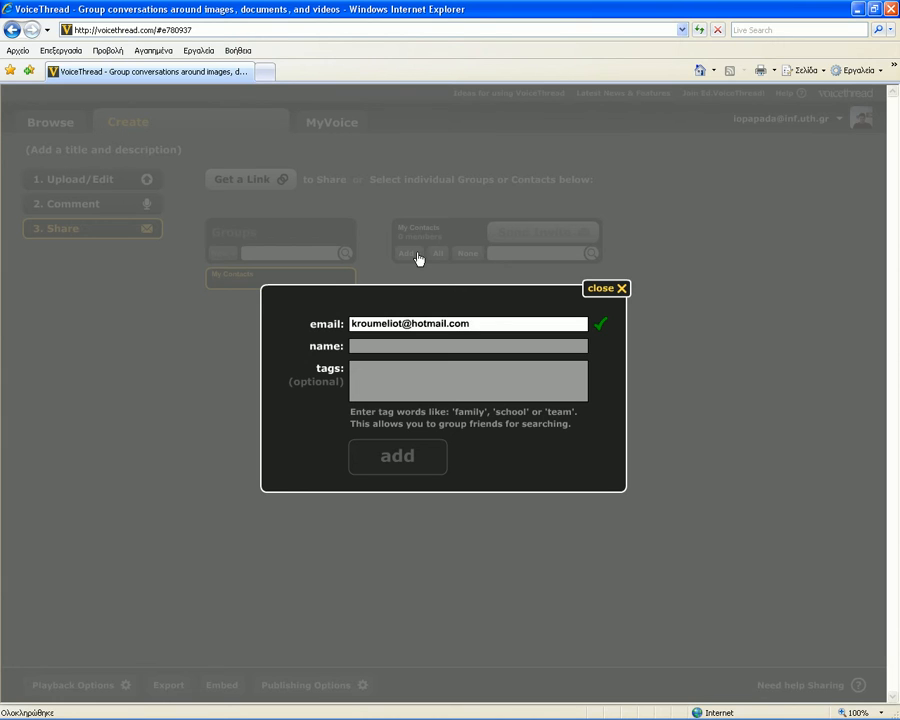
key(Tab)
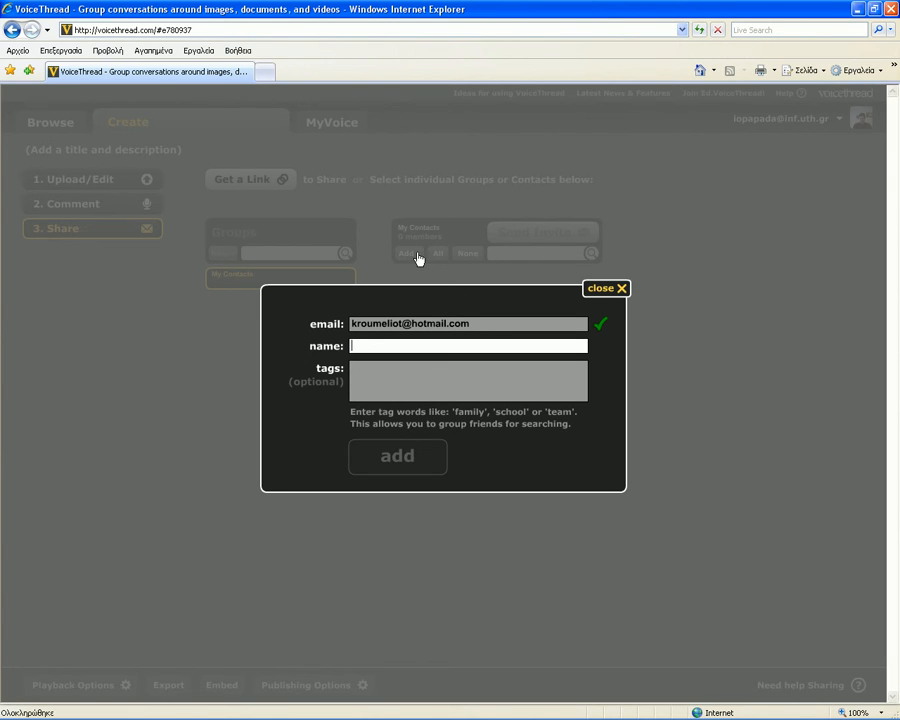
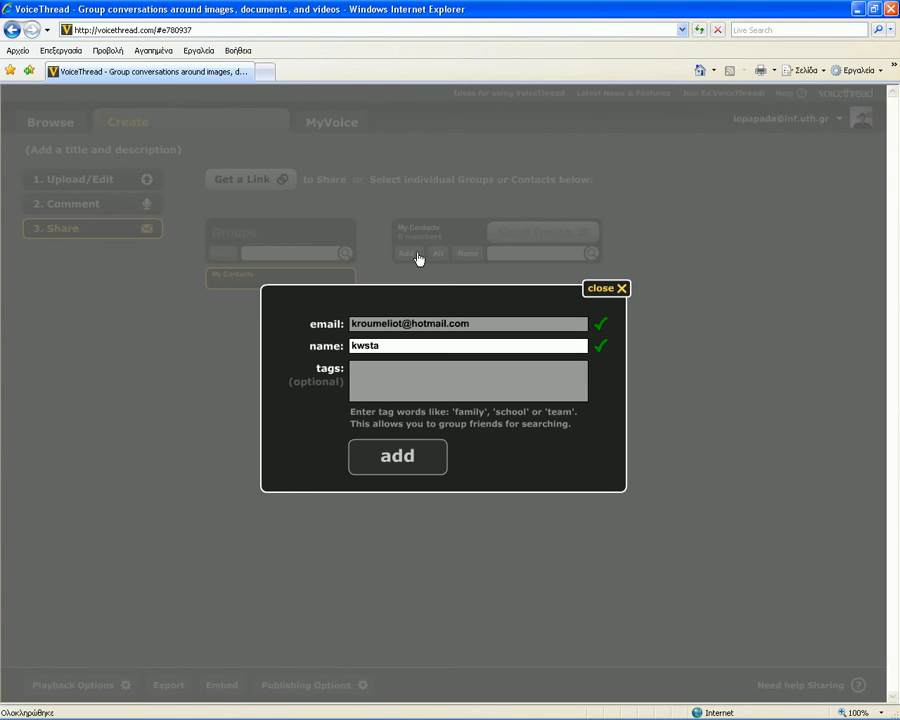
key(Tab)
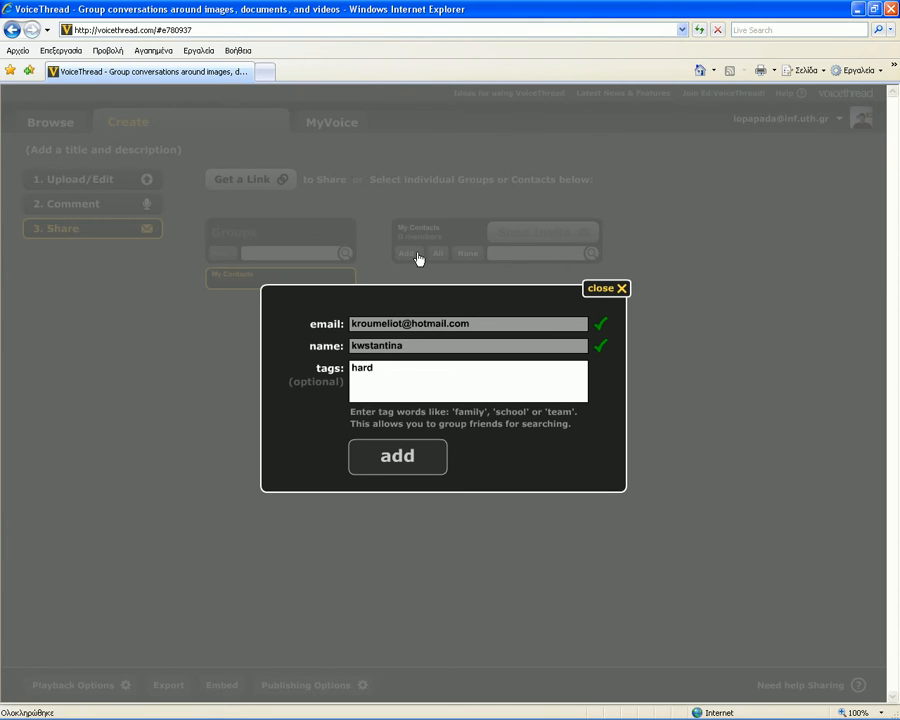
click(420, 456)
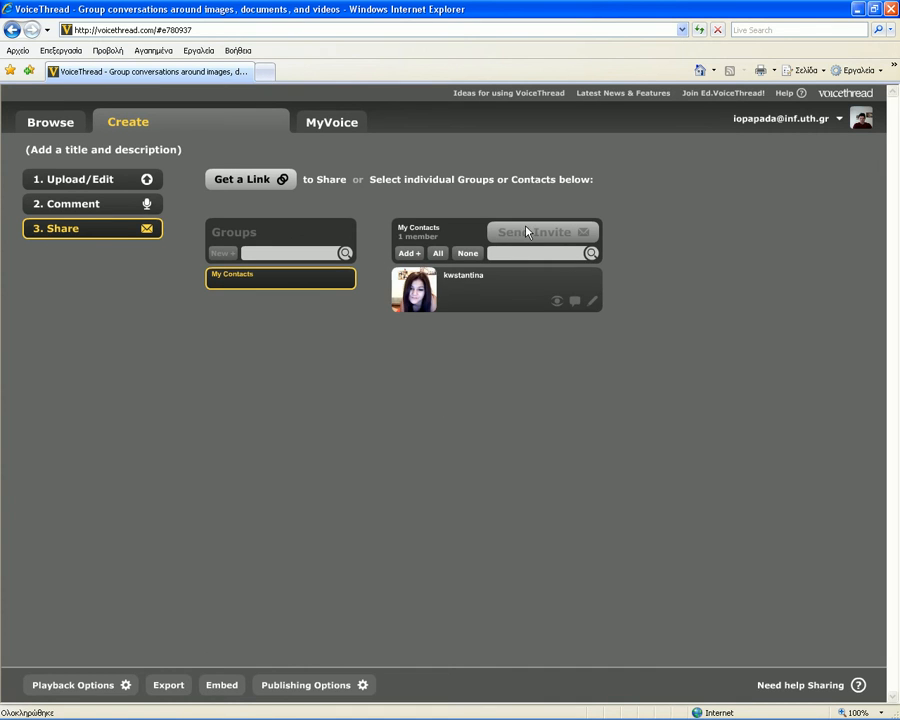
click(475, 281)
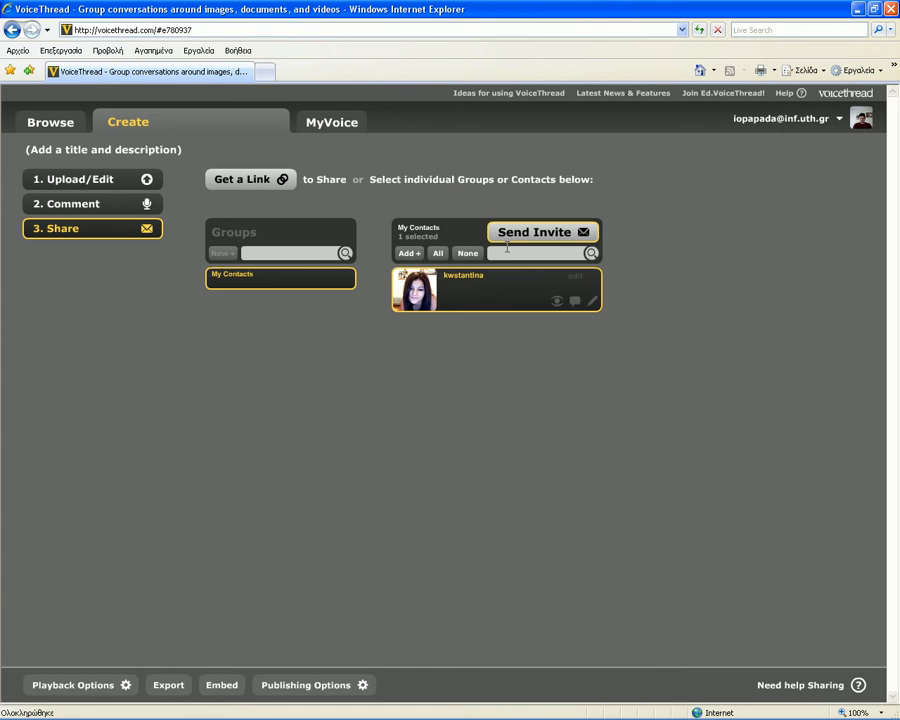
click(516, 240)
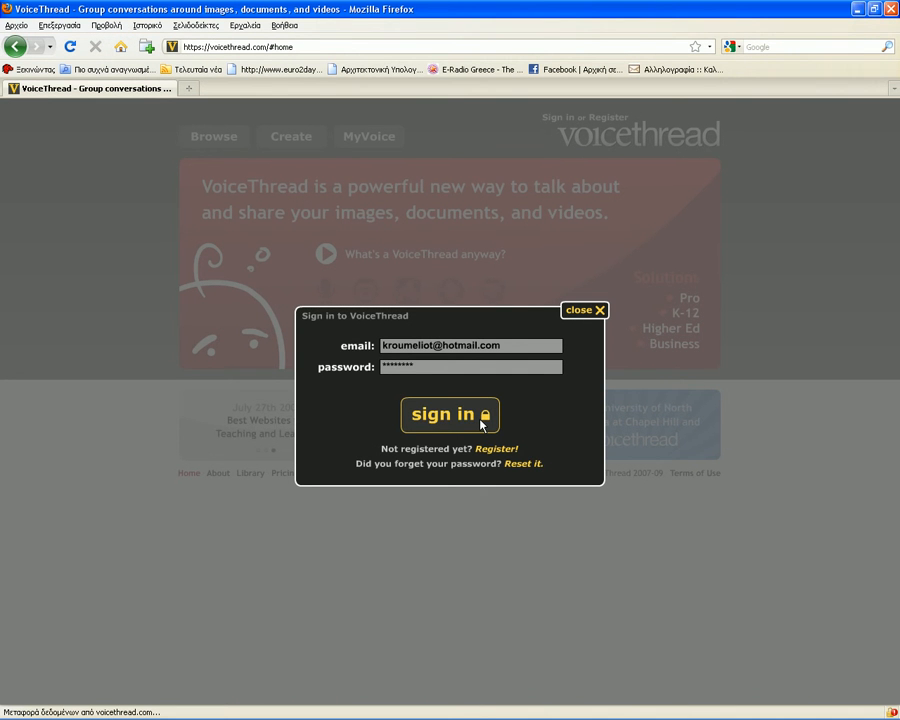
- Sign in as the invited contact, play the shared thread's comments and show the commenting options
click(482, 424)
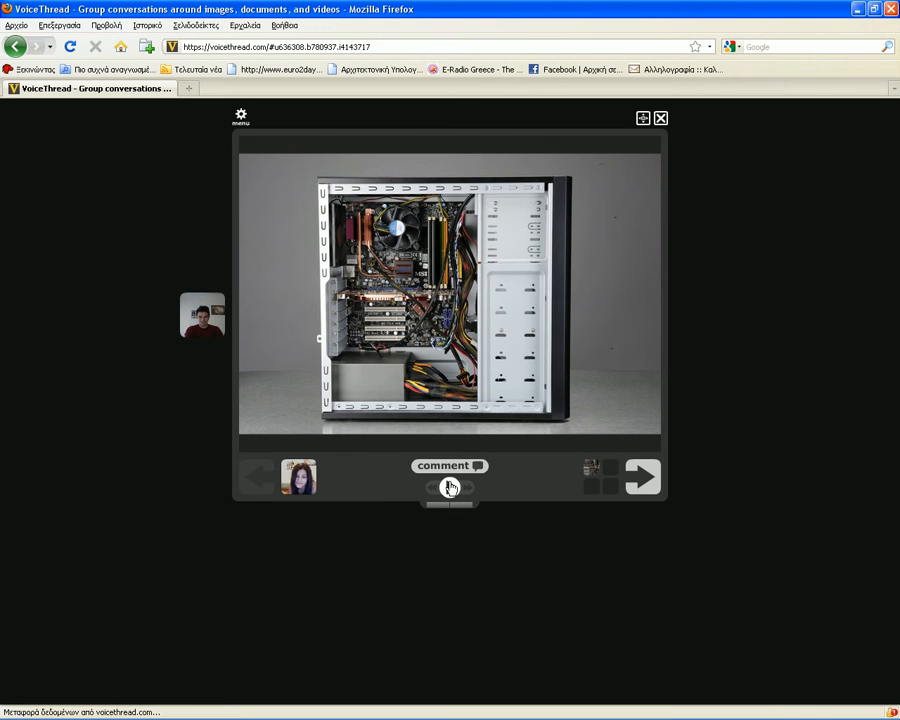
click(450, 487)
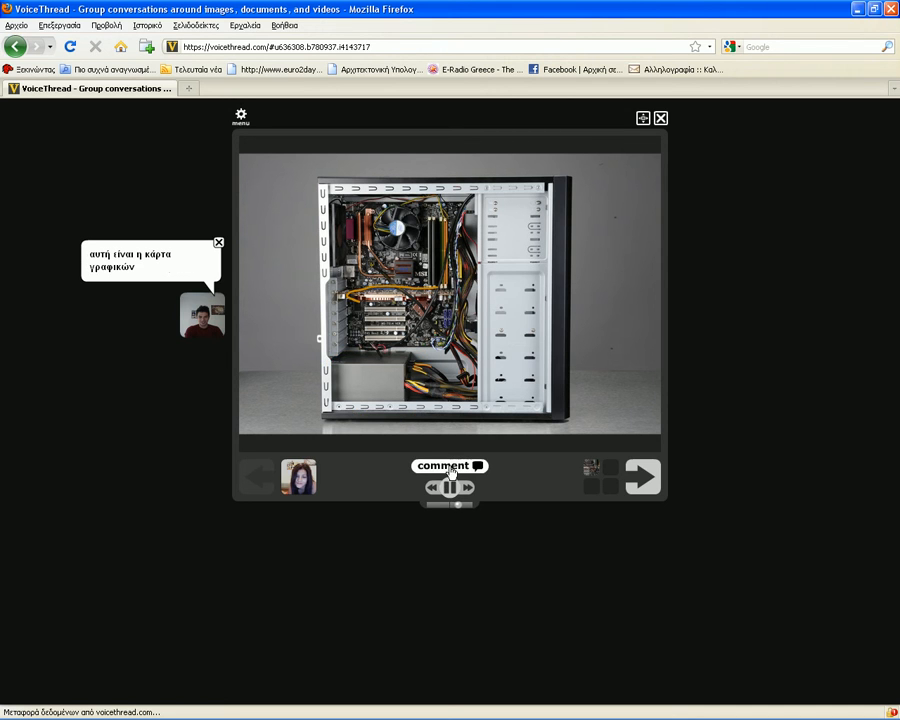
click(450, 467)
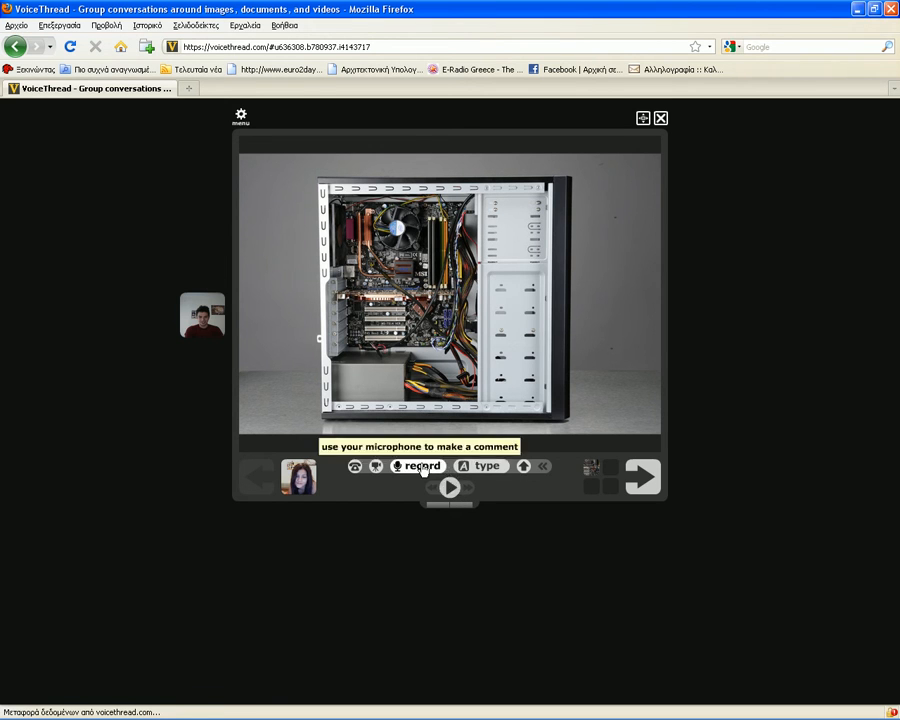
- Record and save a voice comment on the PC-case photo, then advance to the end panel
click(424, 467)
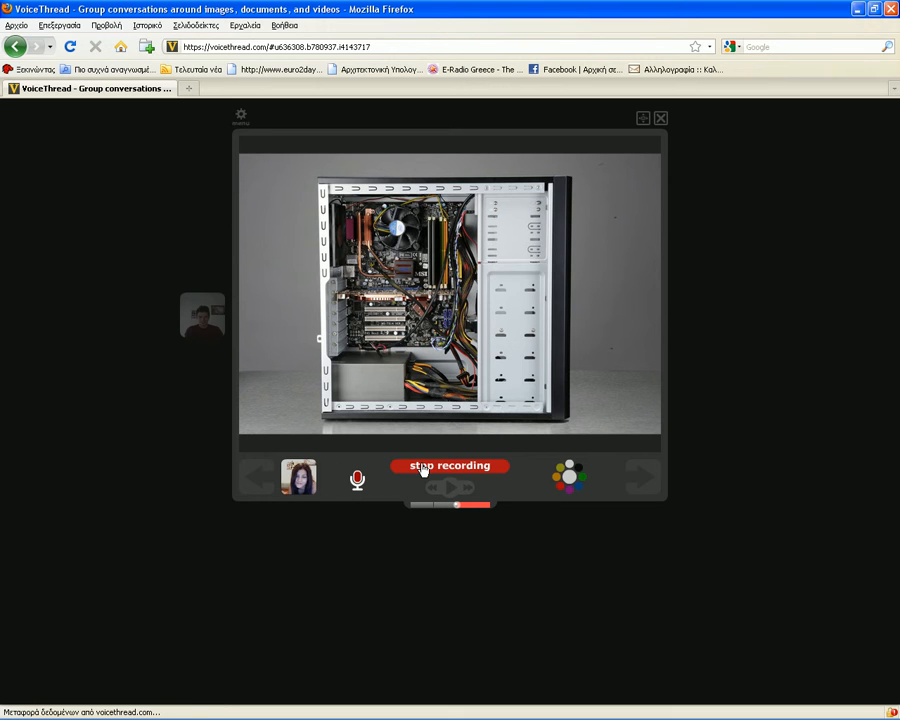
click(423, 467)
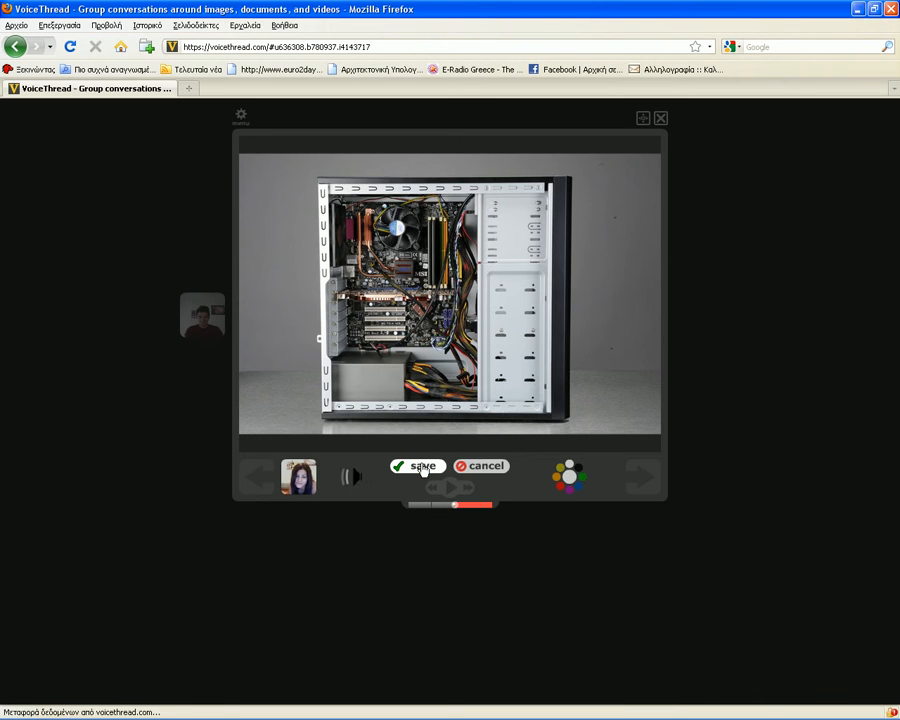
mouse_move(838, 703)
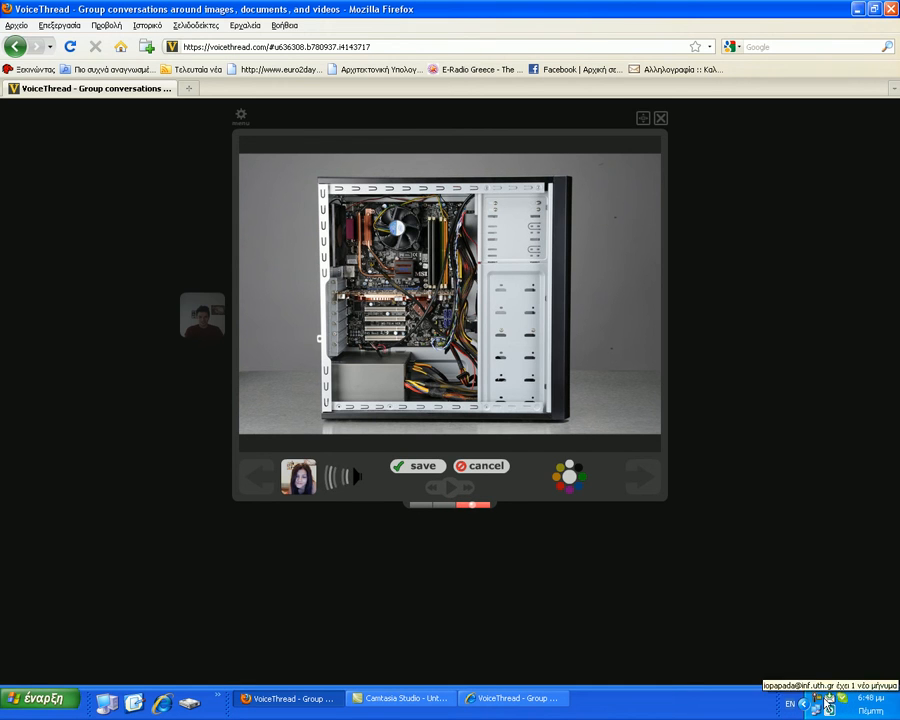
click(821, 700)
click(842, 676)
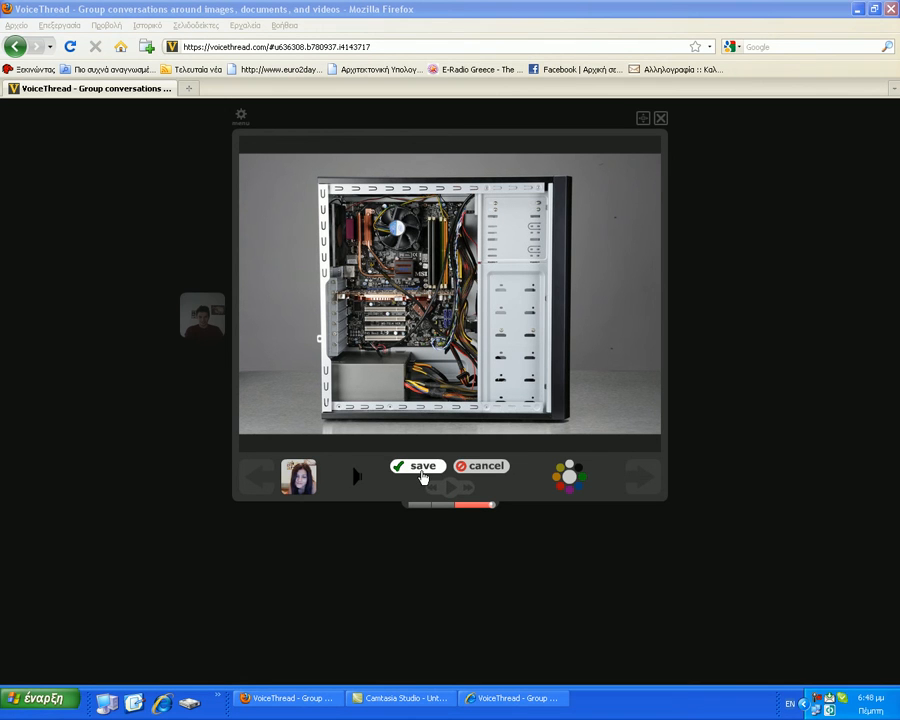
click(421, 470)
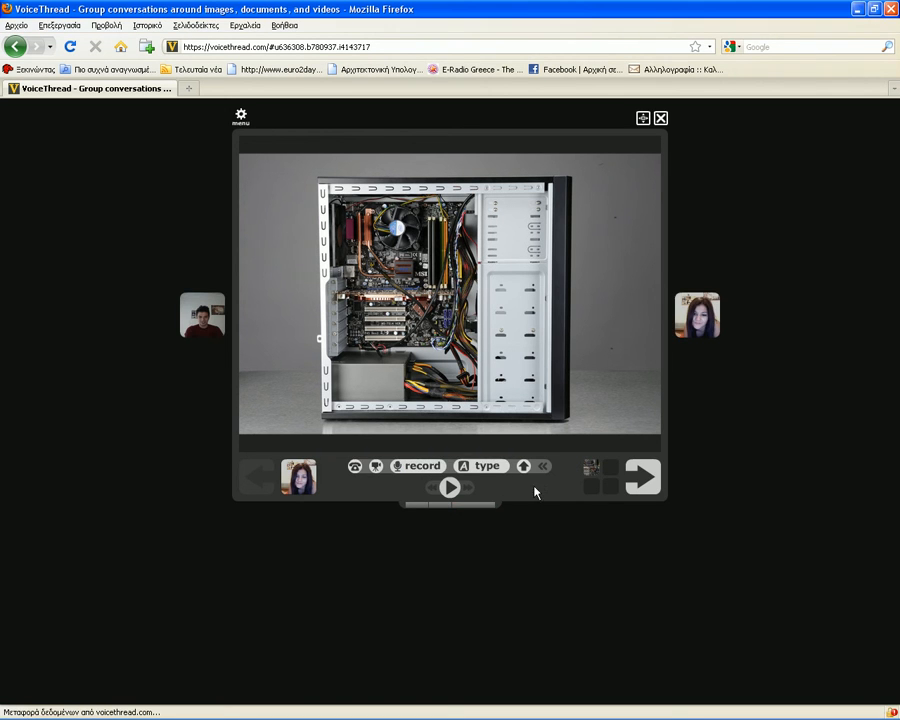
click(641, 477)
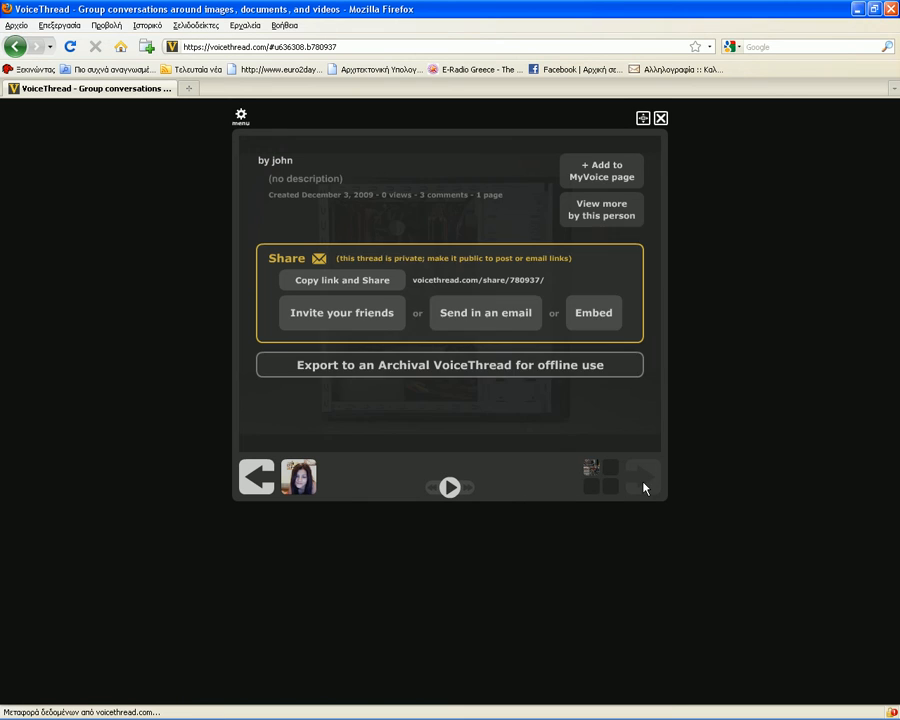
- Invite the thread creator's contact to the PC-case thread from the end panel
click(378, 328)
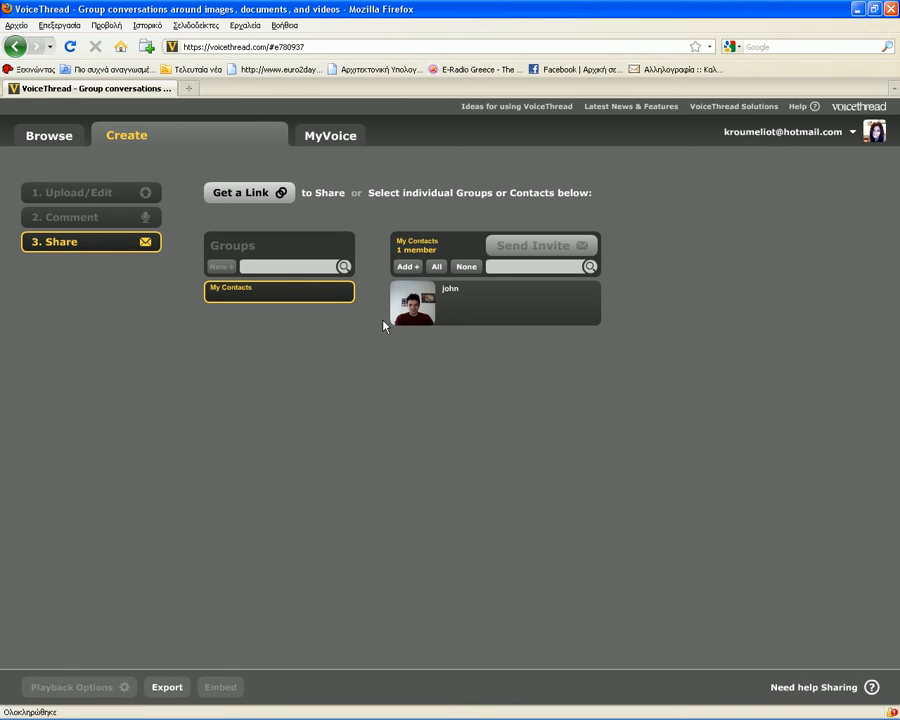
click(414, 308)
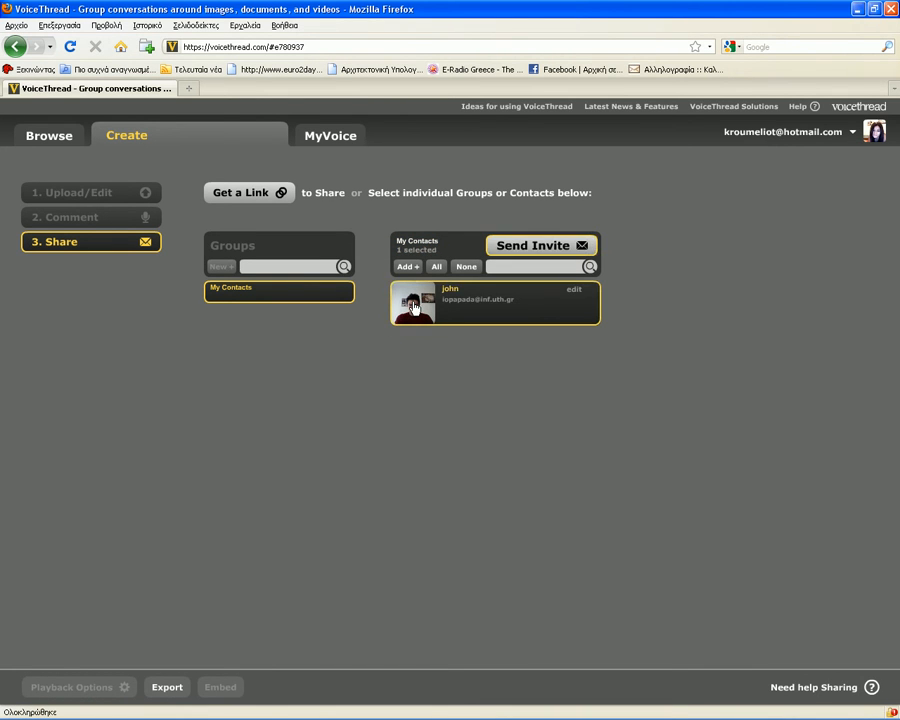
click(520, 255)
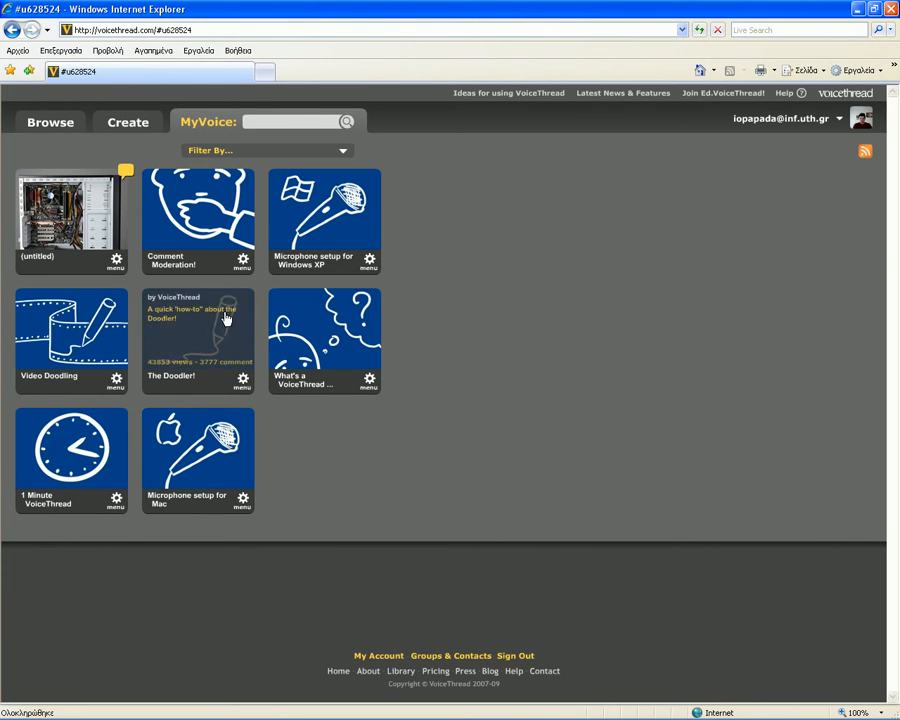
- Open the untitled PC-case thread and play its comments, including the other user's new voice reply
mouse_move(125, 179)
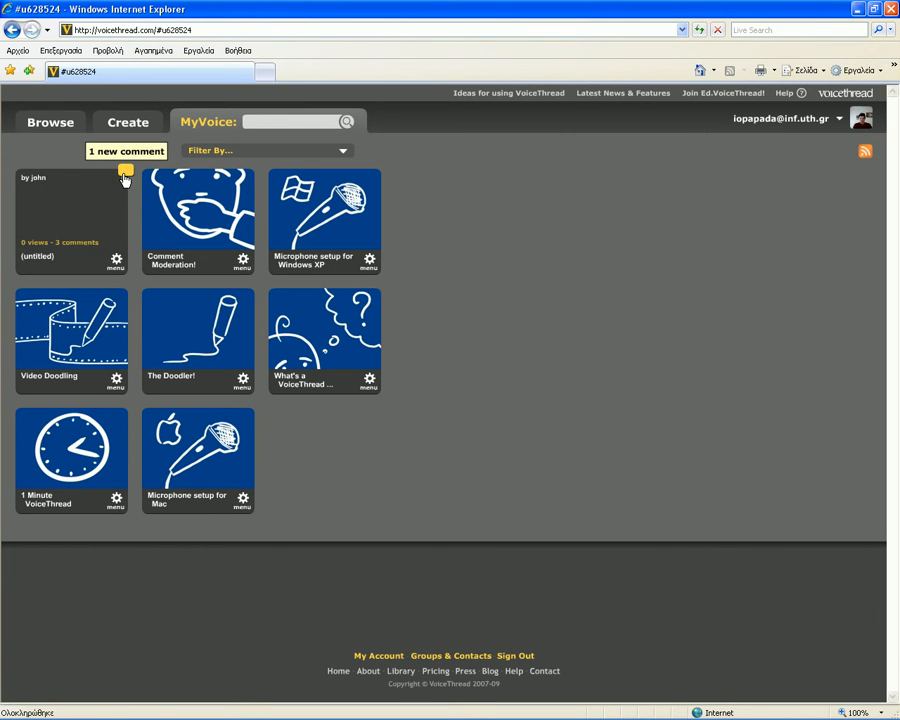
click(125, 176)
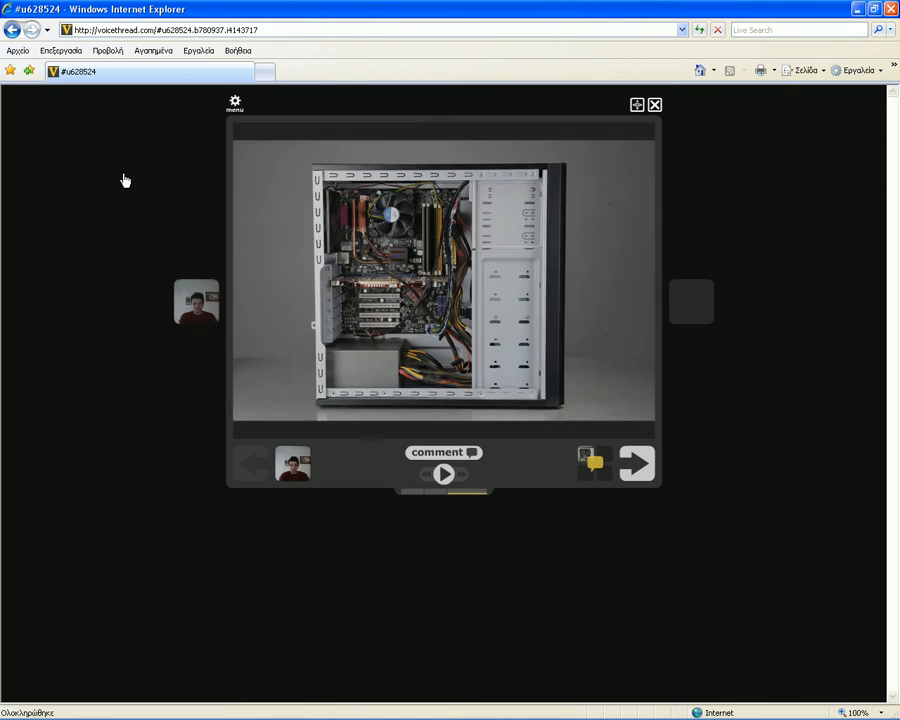
click(437, 476)
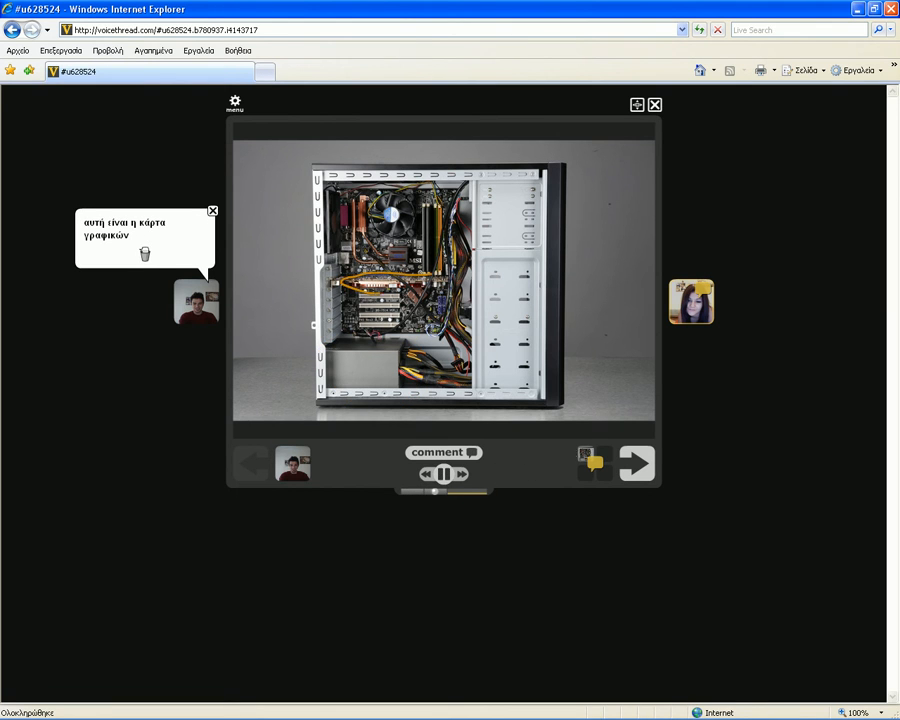
click(698, 318)
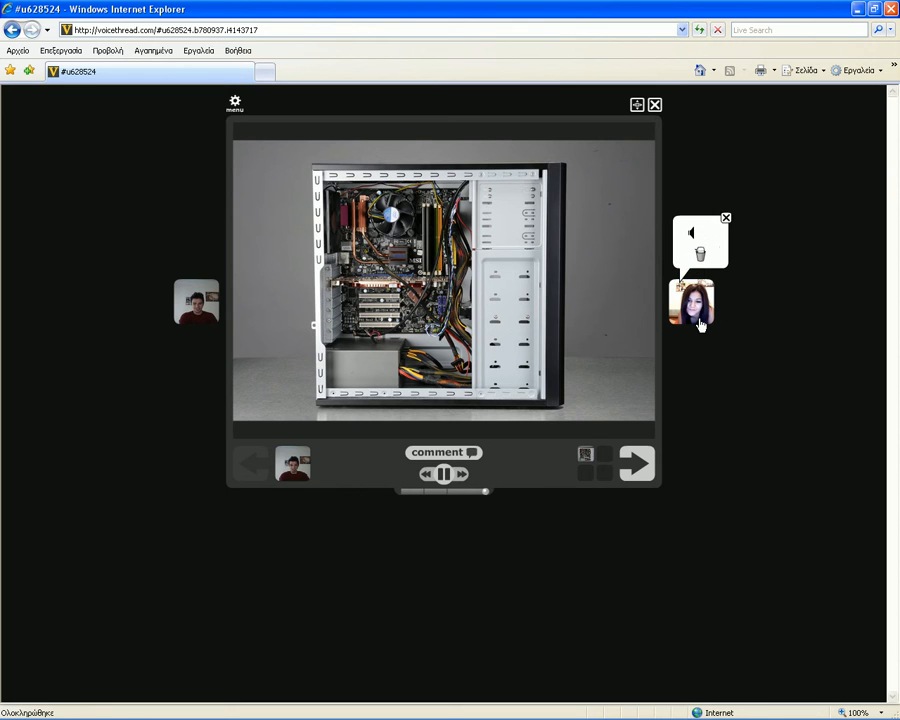
click(464, 453)
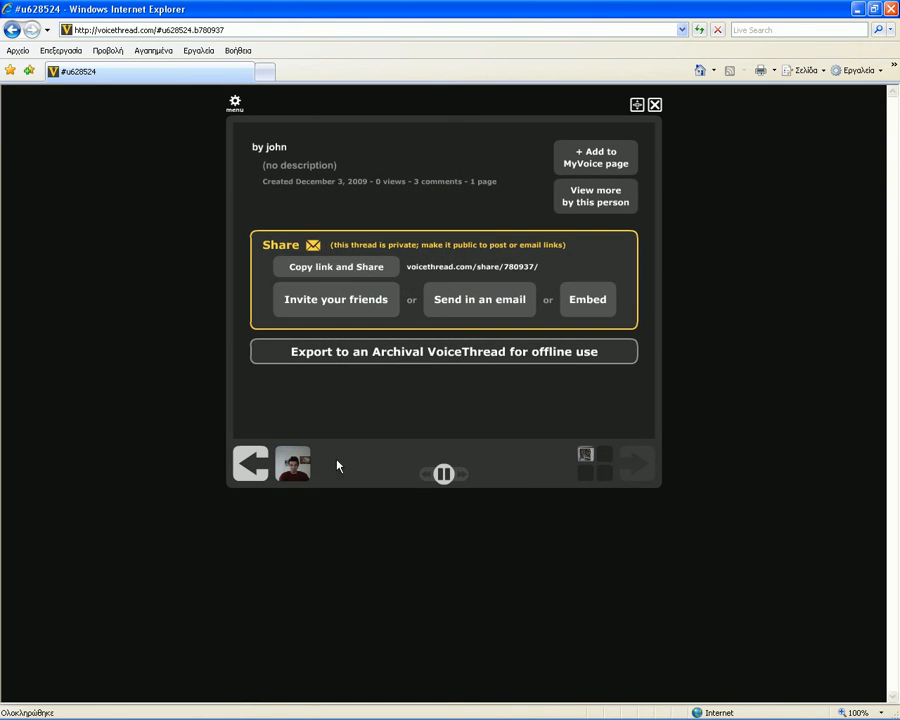
click(252, 464)
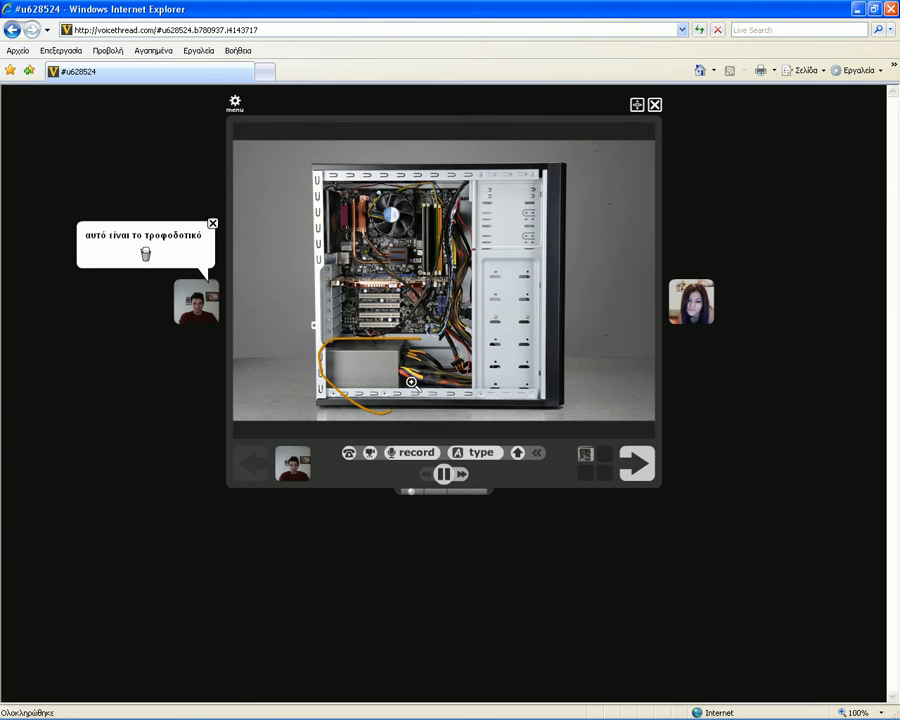
- Save a typed comment 'εδώ είναι ο επεξεργαστής' with a pen mark circling the CPU fan
click(474, 453)
text(εδώ ε)
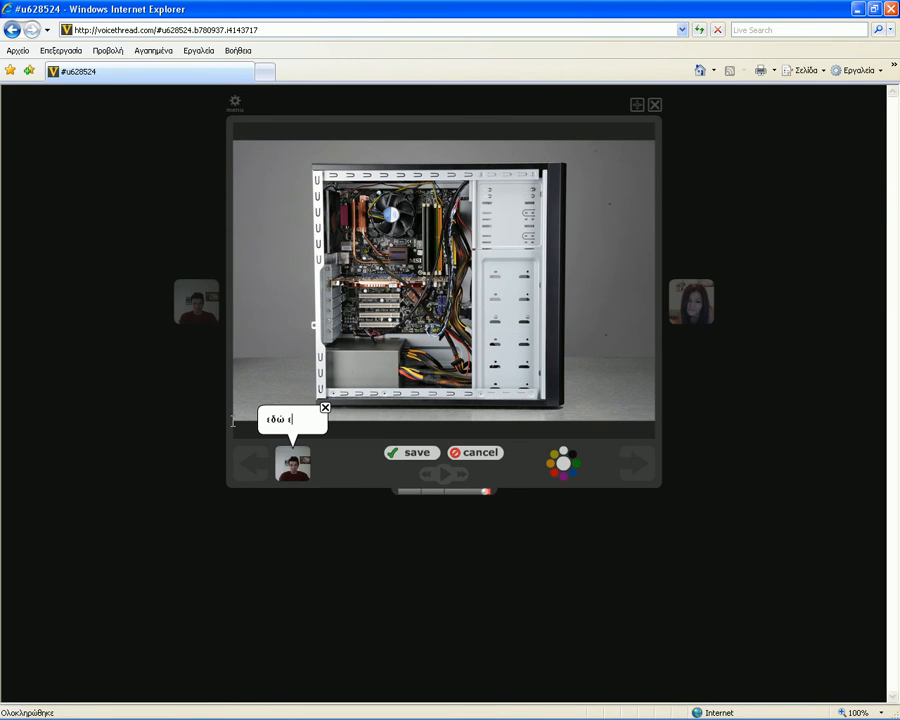
text(ίναι ο )
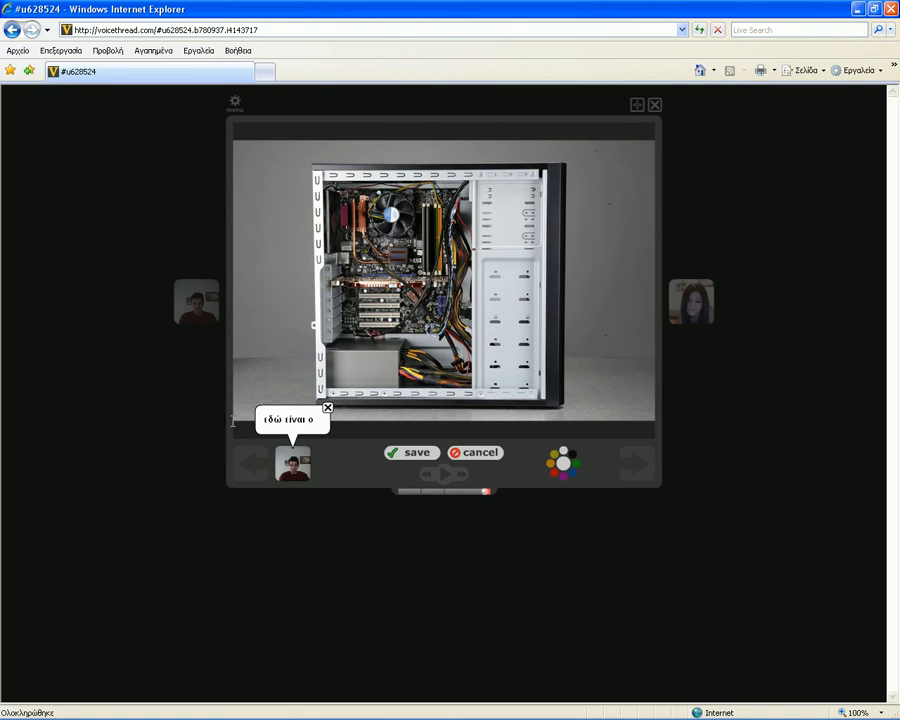
text(επιξεργα)
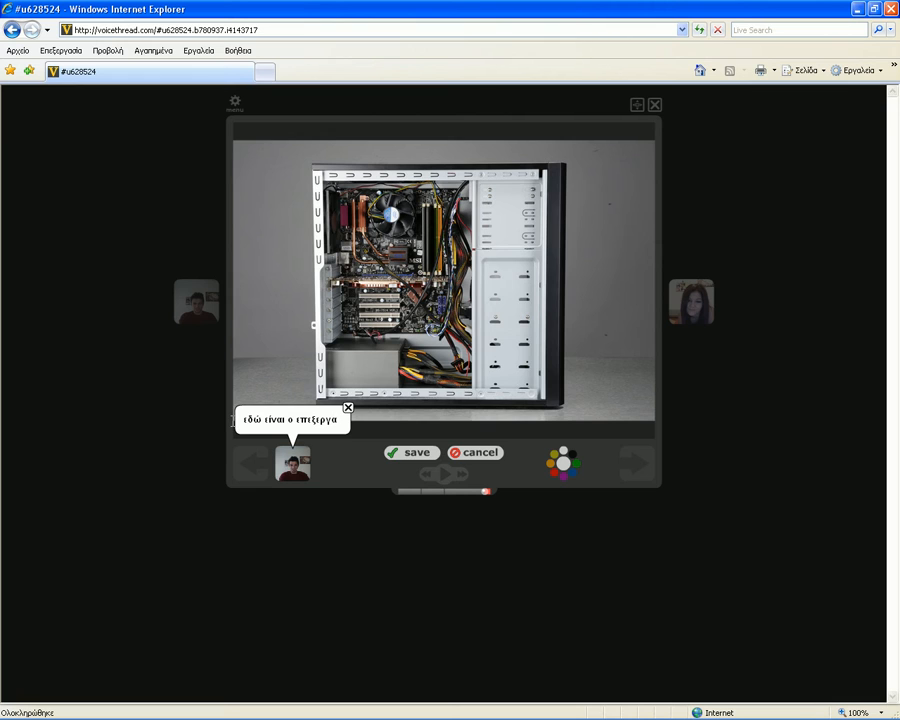
text(στ)
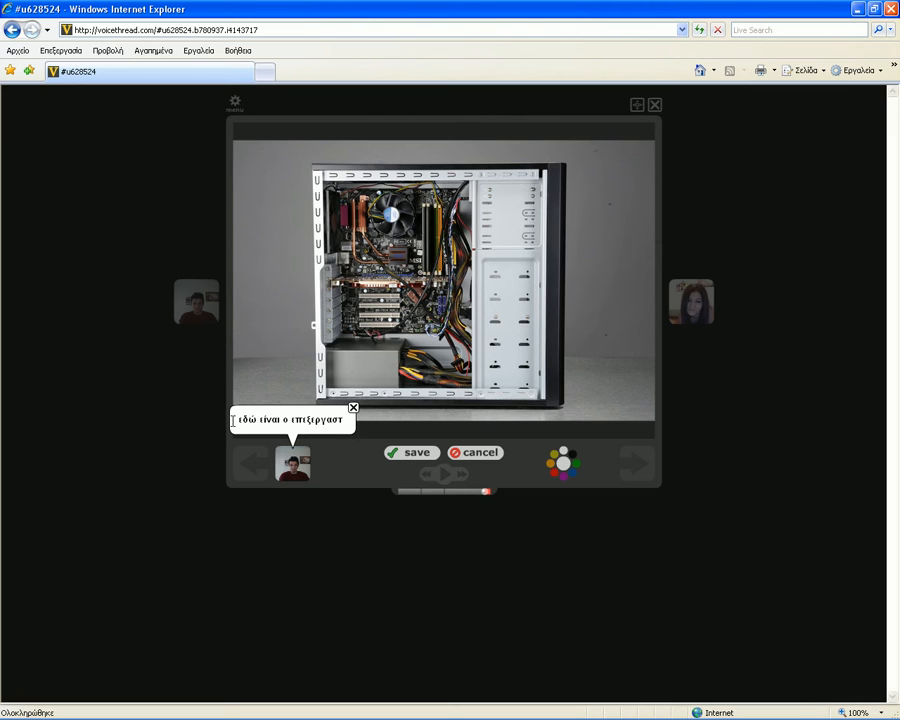
text(ής)
key(Return)
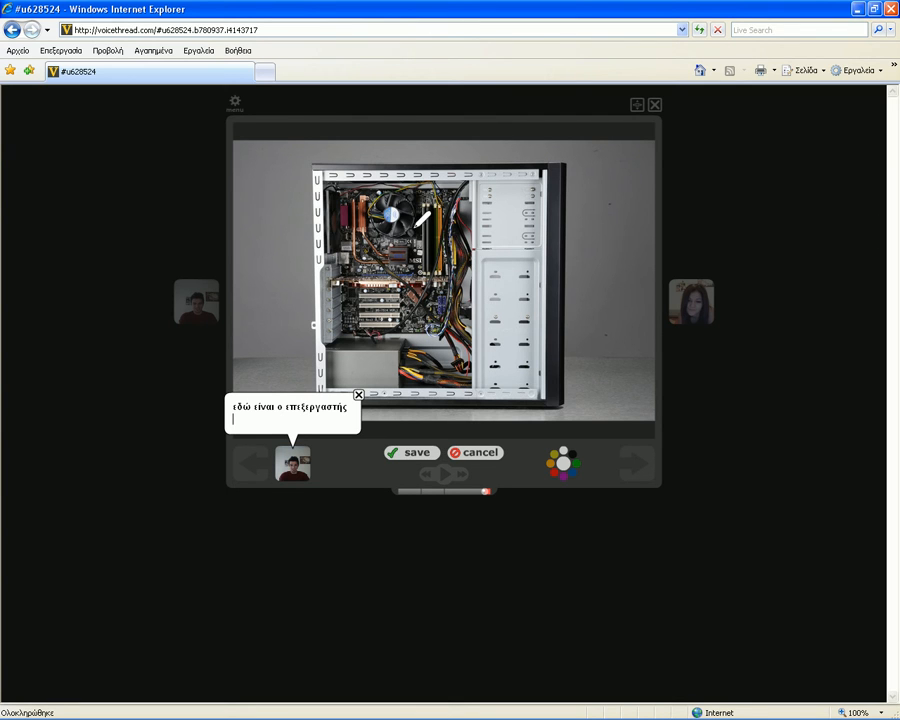
mouse_move(428, 182)
mouse_down()
mouse_move(365, 190)
mouse_move(364, 220)
mouse_move(417, 230)
mouse_move(430, 196)
mouse_up()
click(414, 452)
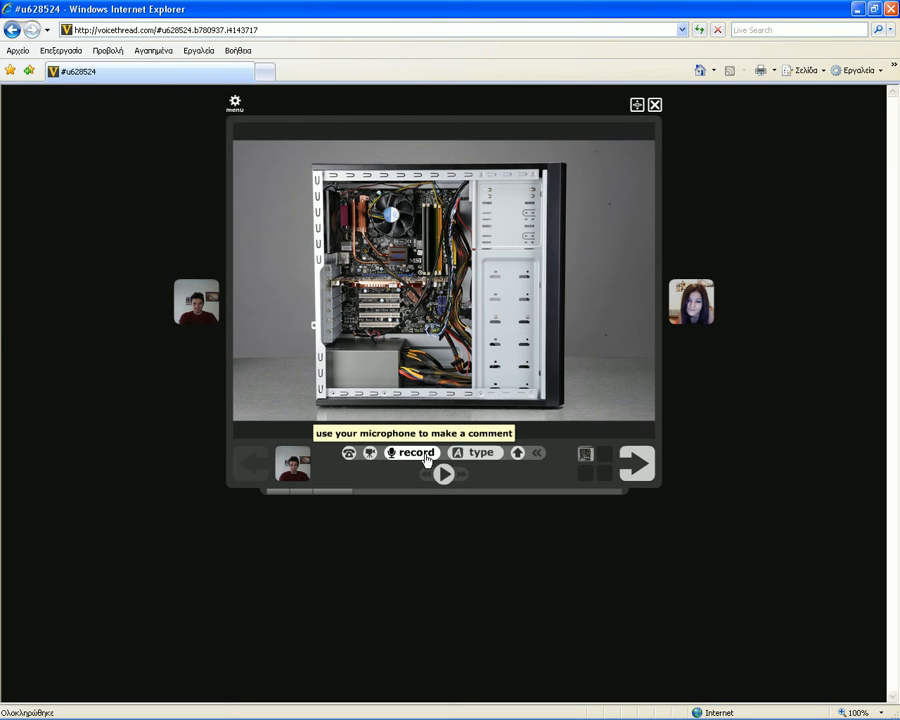
- Save a typed comment 'εδώ είναι οι υποδοχές μνημης' with a loop drawn around the RAM slots
click(476, 452)
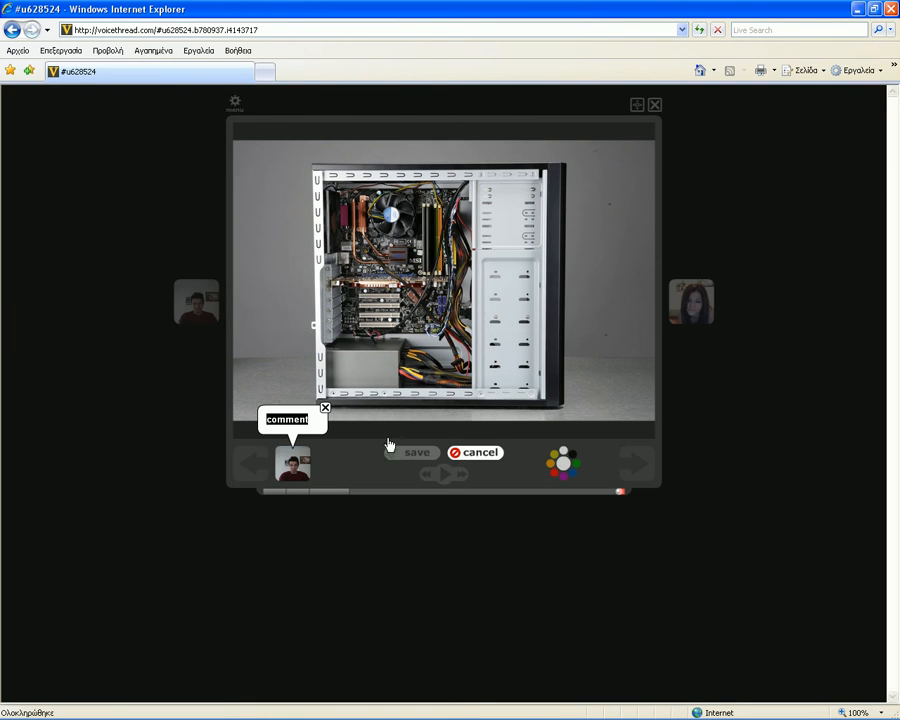
mouse_move(452, 186)
mouse_down()
mouse_move(432, 202)
mouse_move(428, 235)
mouse_move(447, 255)
mouse_move(438, 271)
mouse_move(445, 193)
mouse_up()
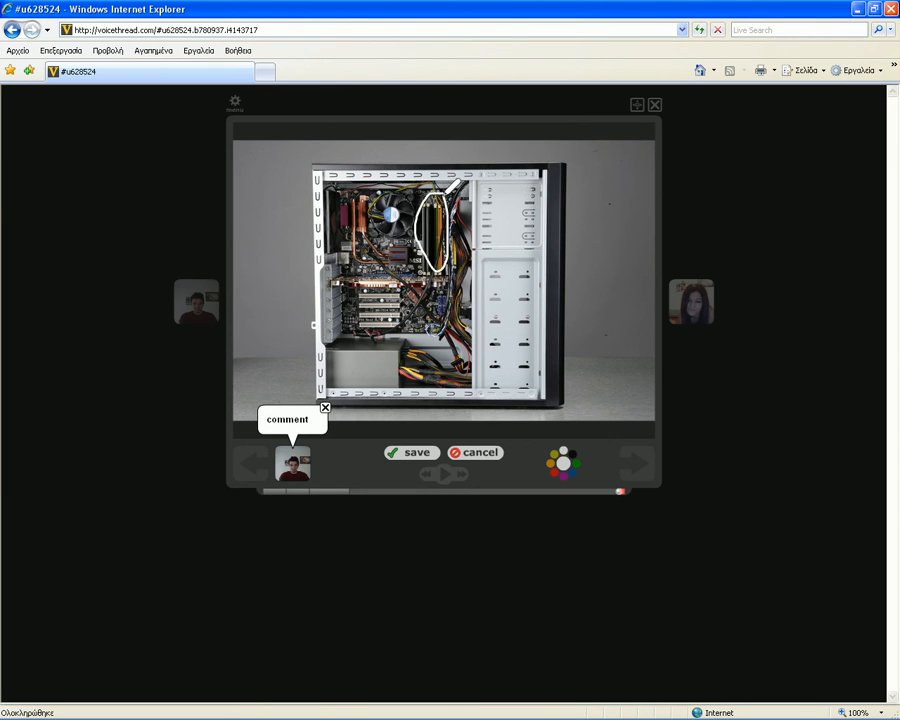
click(317, 419)
key(BackSpace)
key(BackSpace)
key(BackSpace)
key(BackSpace)
key(BackSpace)
key(BackSpace)
key(BackSpace)
text(εδώ )
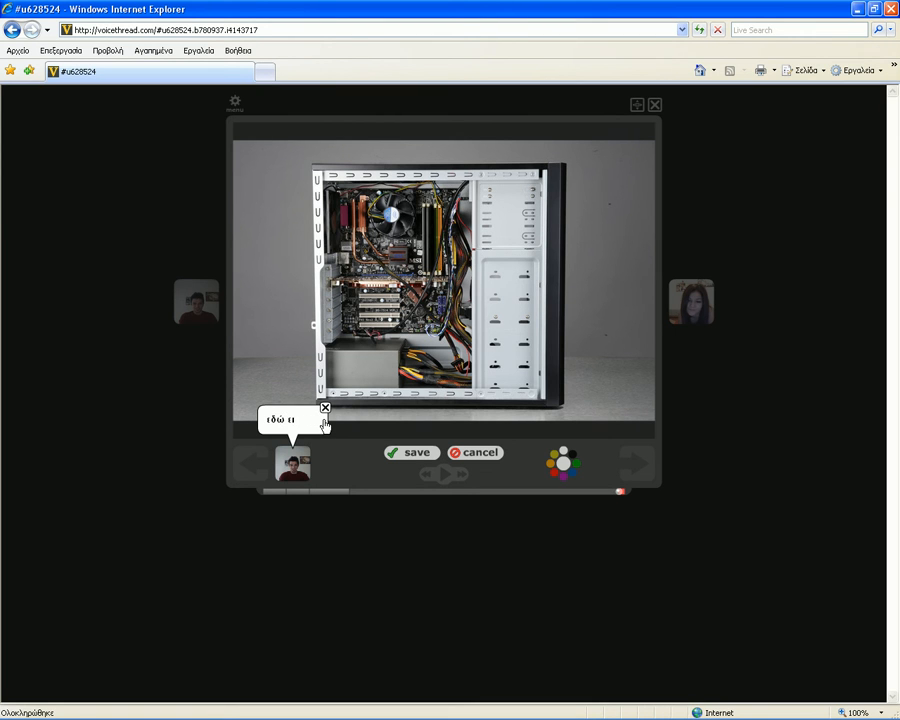
text(είναι οι)
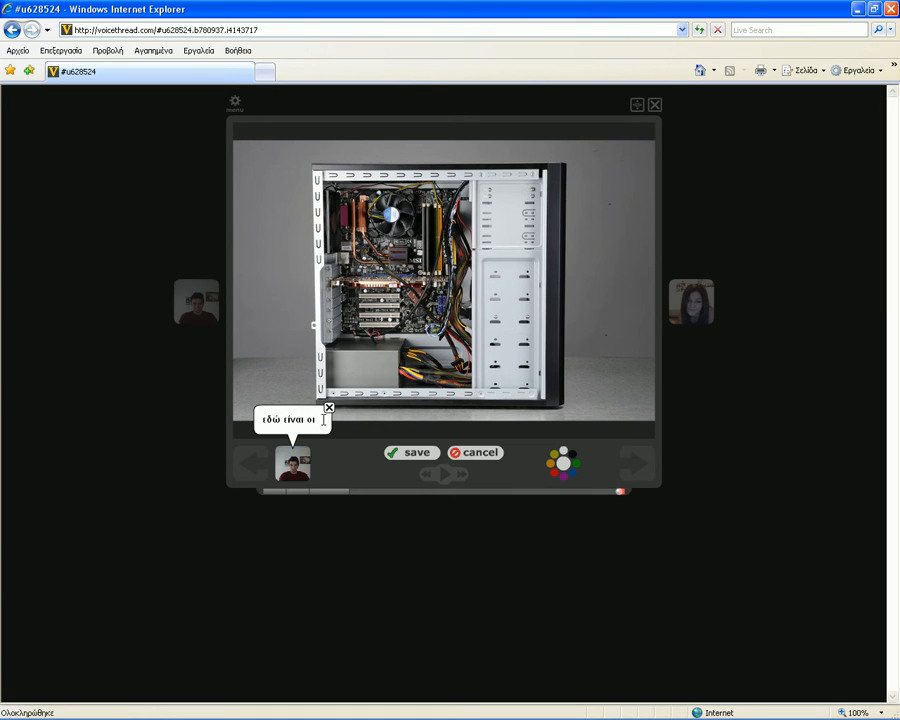
text( υποδ)
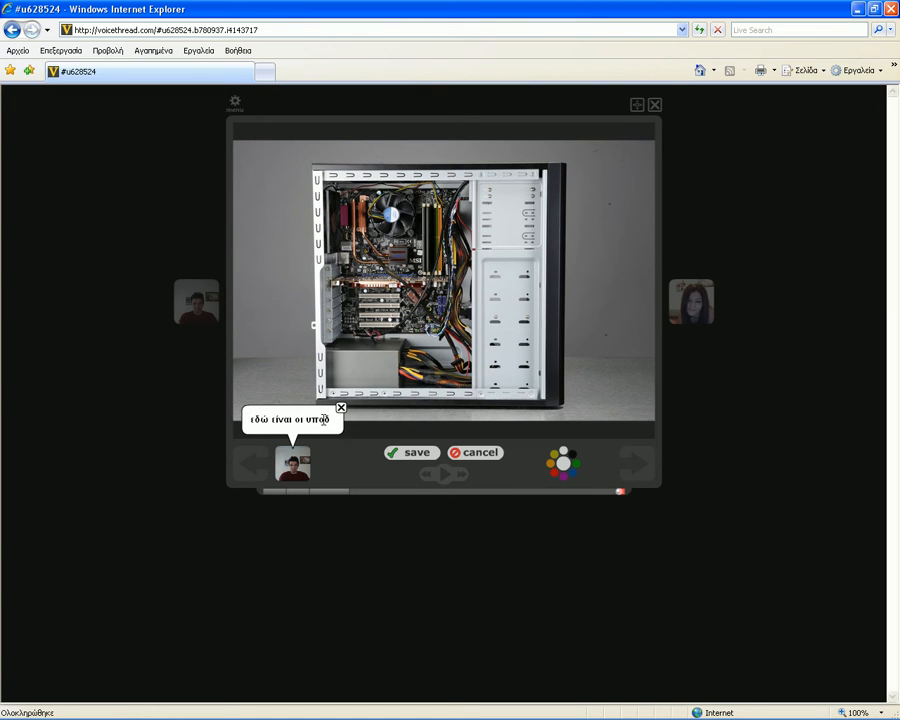
text(οχές)
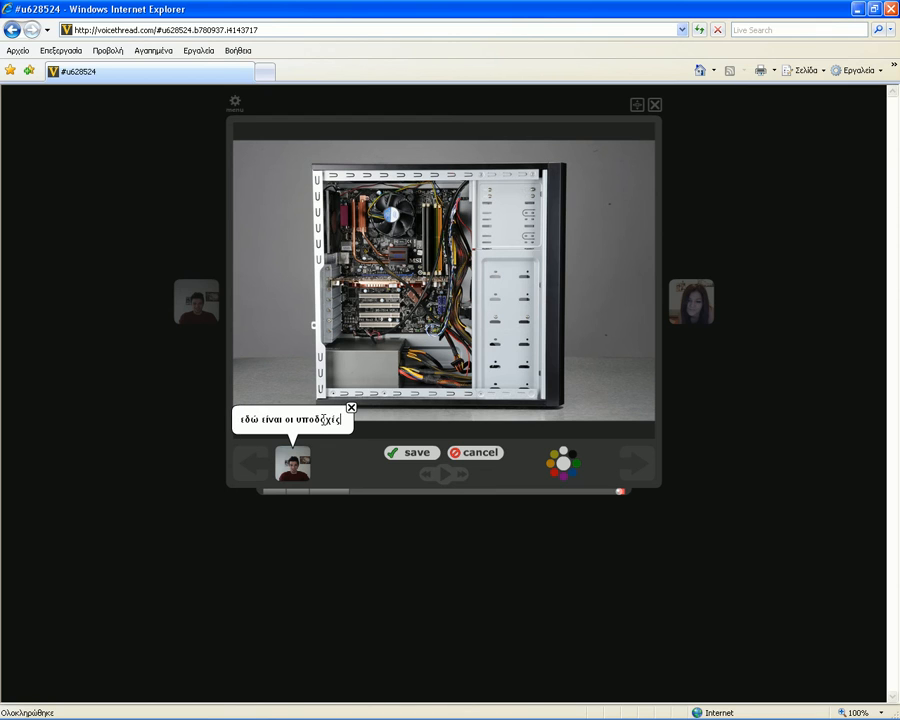
text( μνημης)
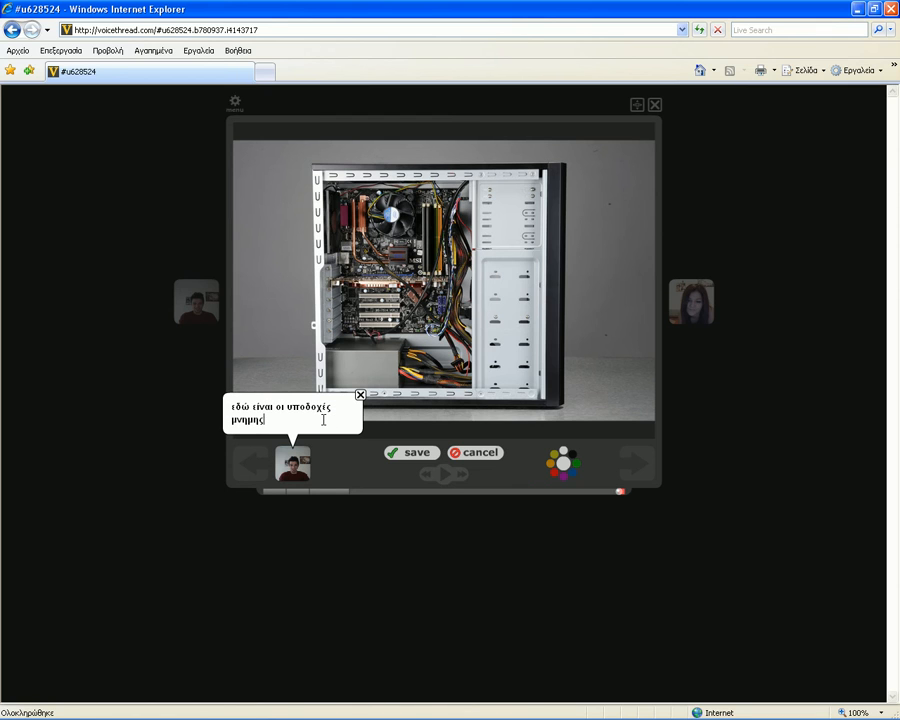
click(430, 454)
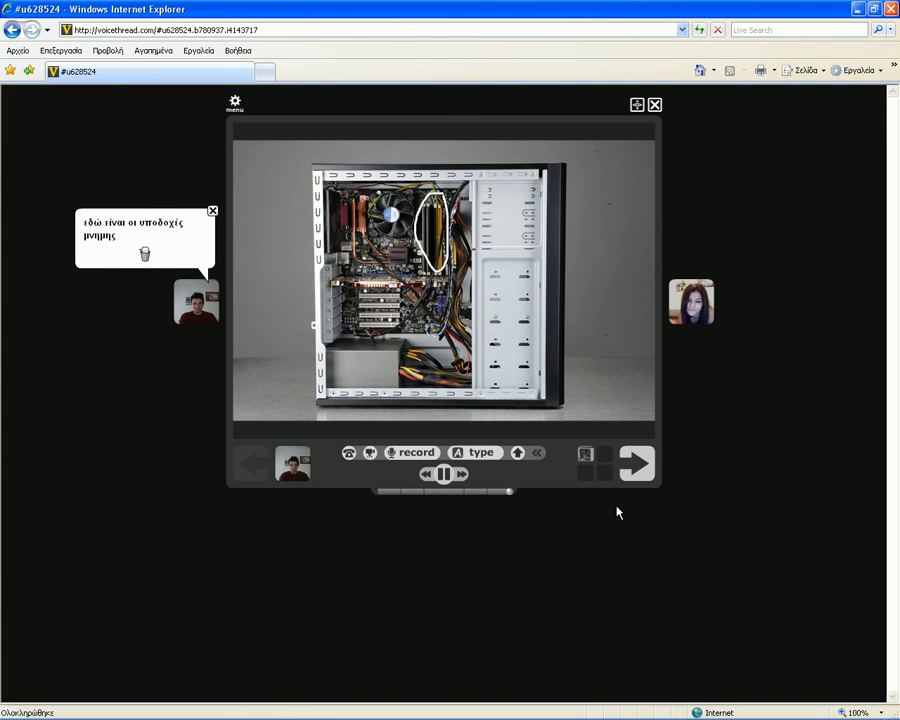
- Invite the single saved contact to this PC-case thread from the sharing options
click(632, 472)
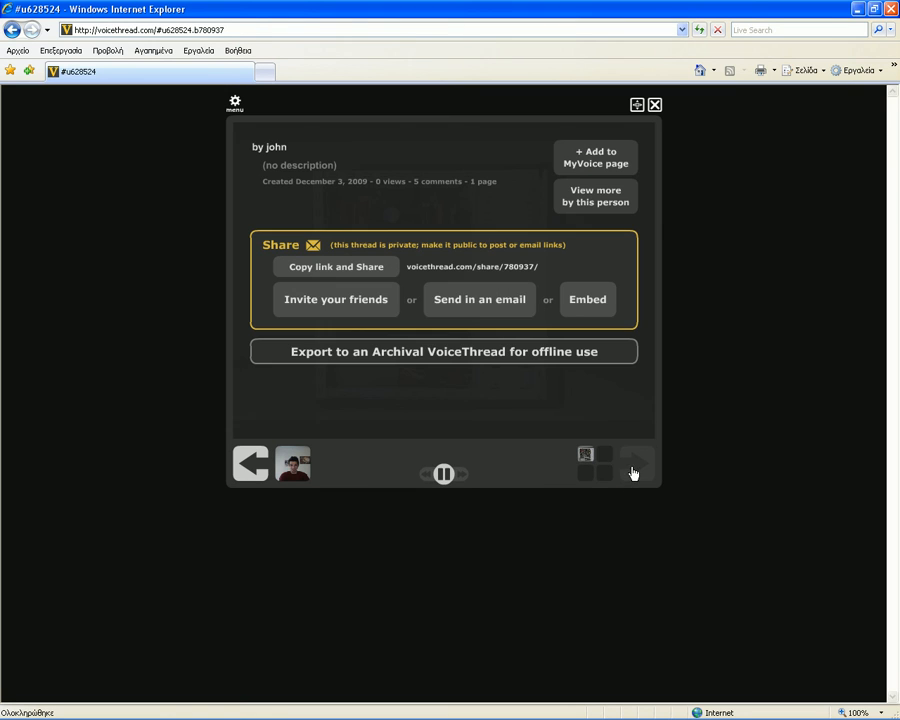
click(348, 302)
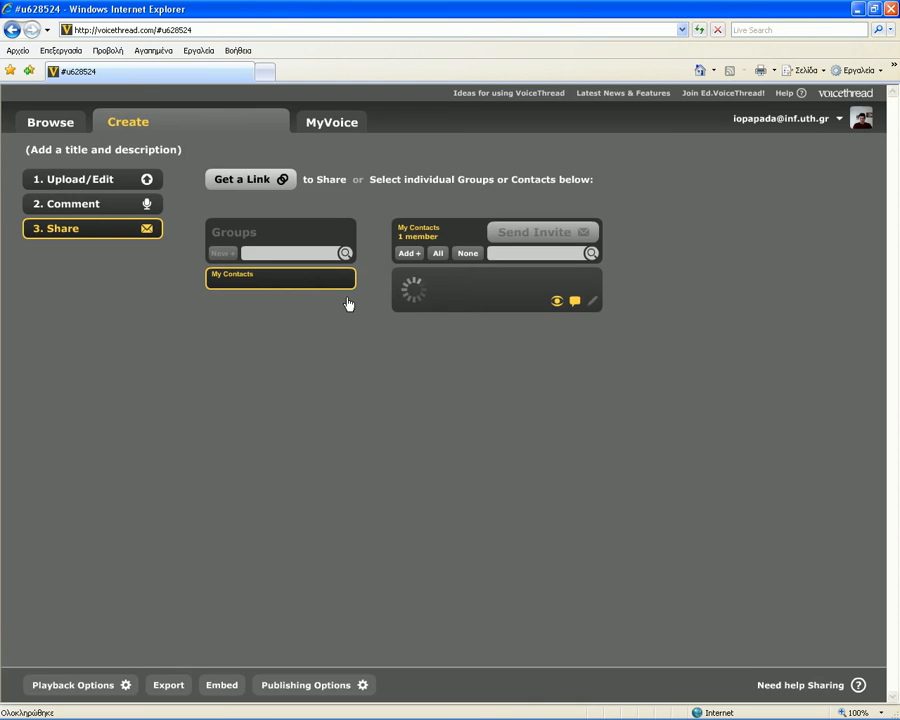
click(434, 303)
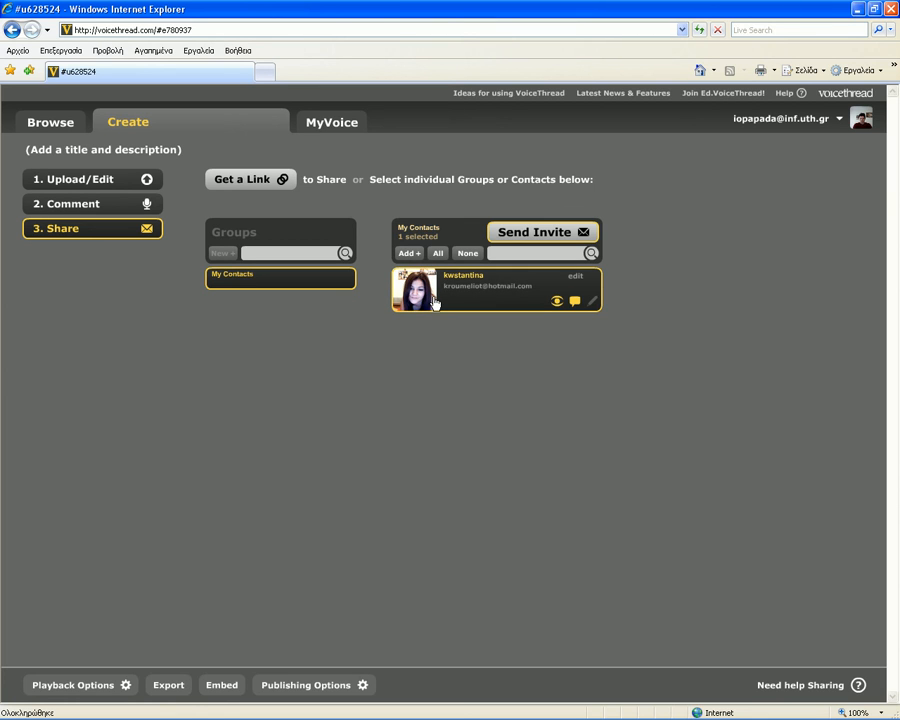
click(525, 240)
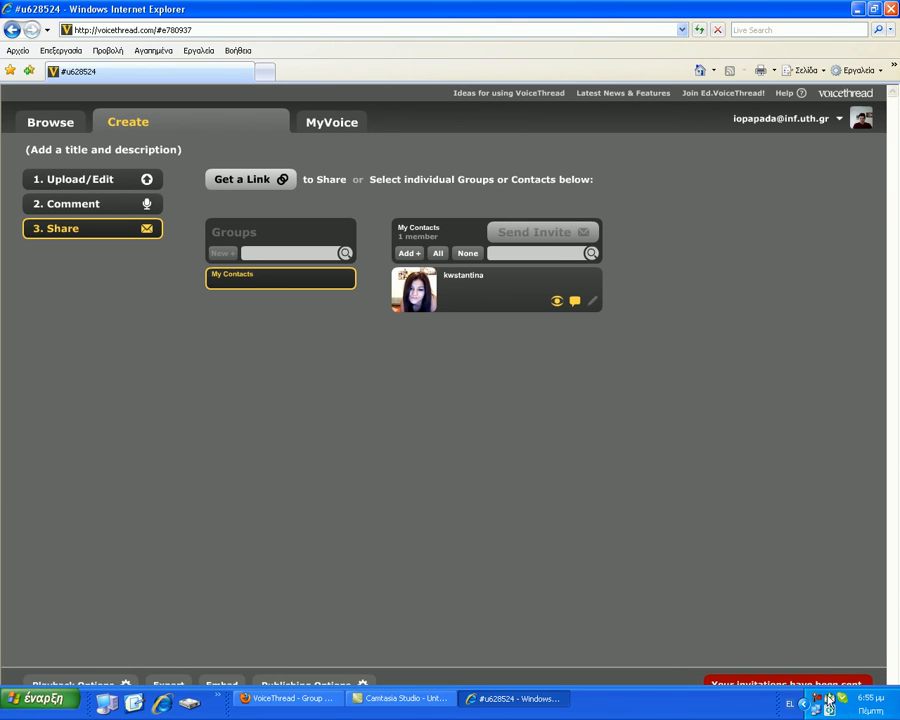
click(818, 704)
click(833, 682)
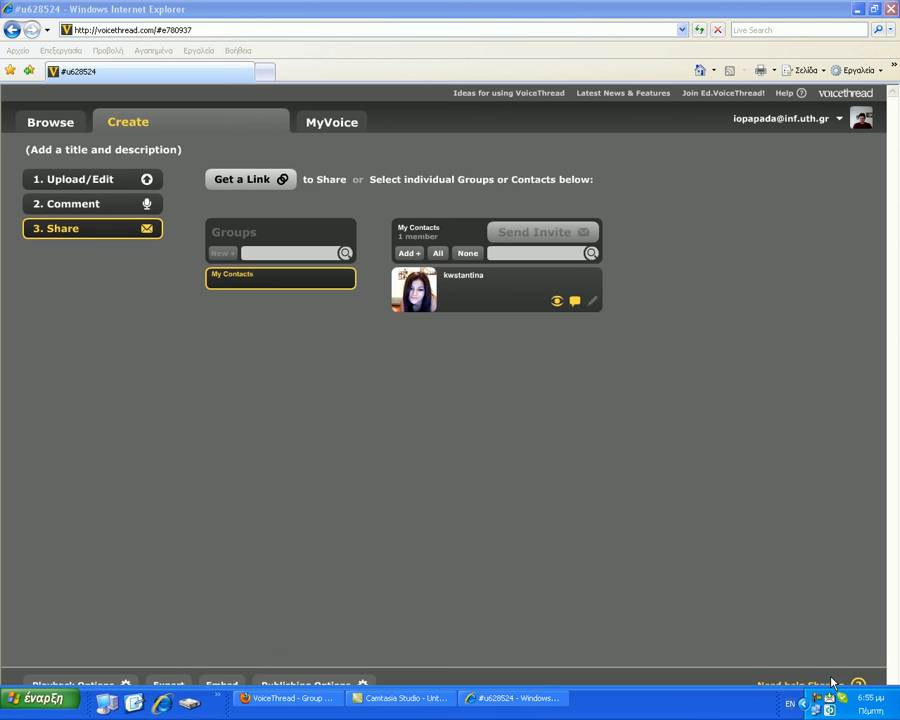
- Sign out of the account from the account-name menu at the top right
click(789, 121)
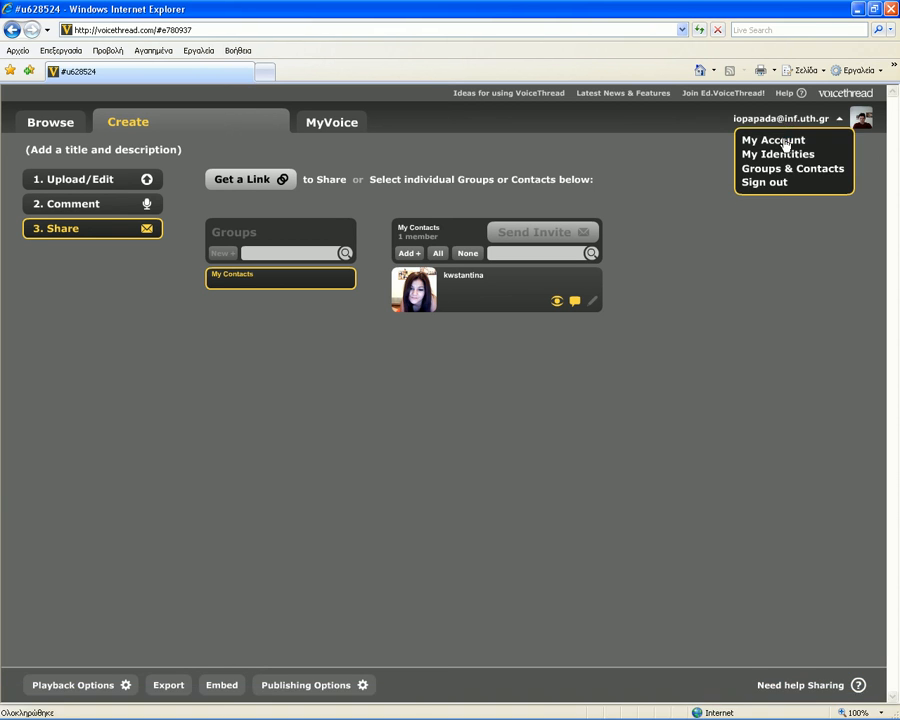
click(778, 184)
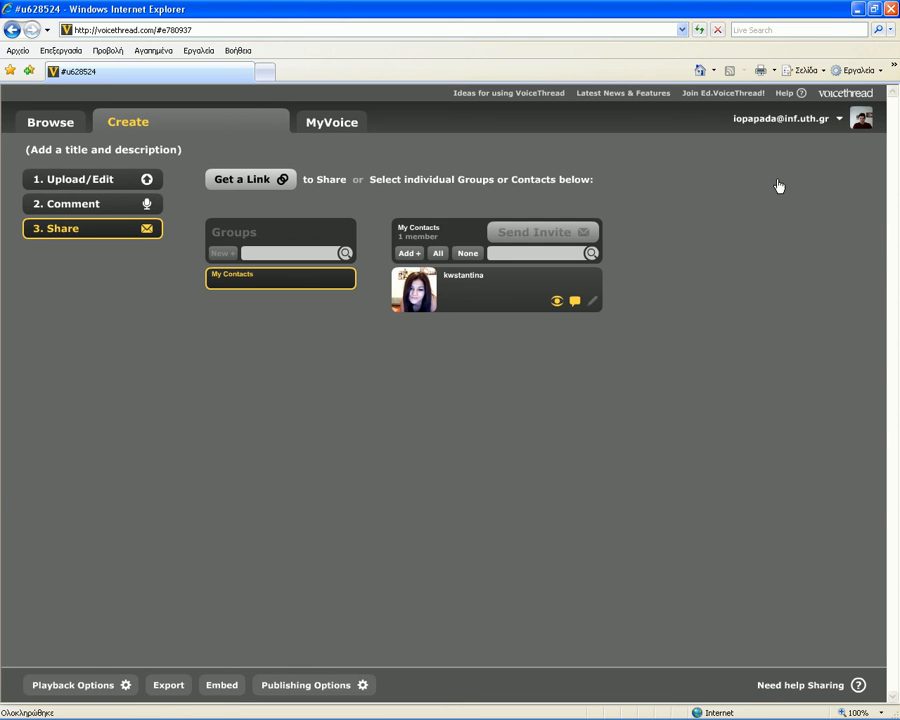